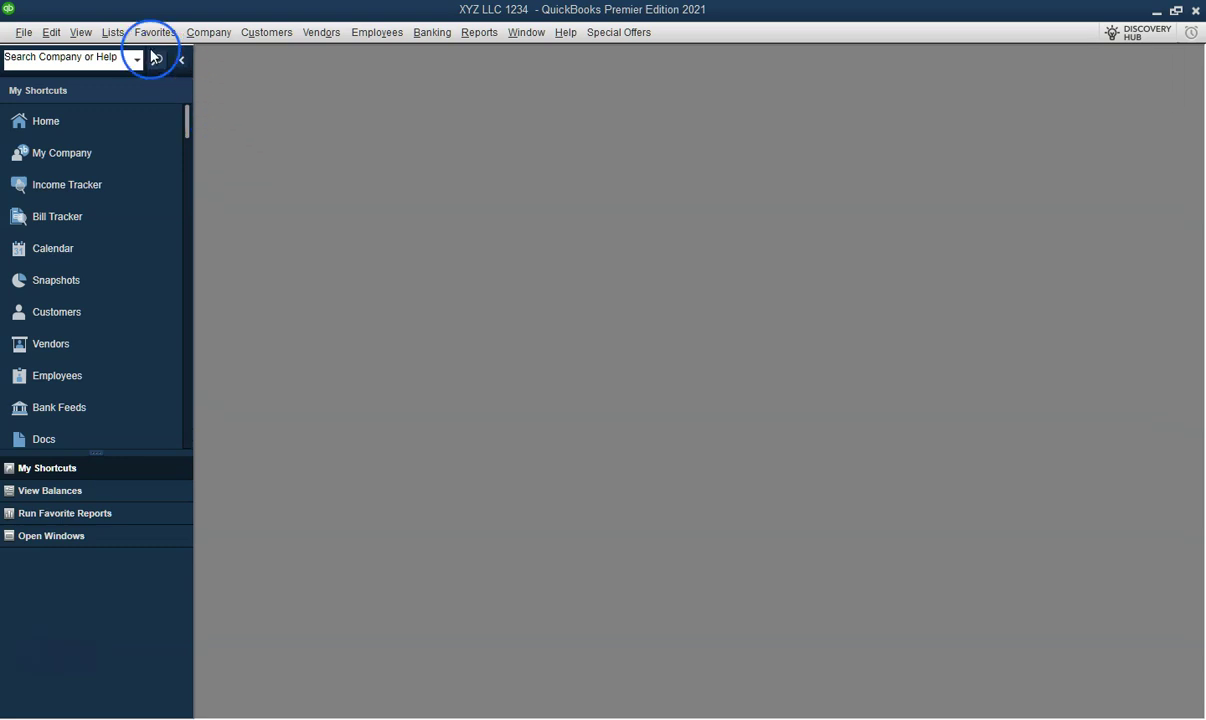
# Step: Open the Item List, maximize it, and start a new item from the Item menu
pyautogui.click(112, 33)
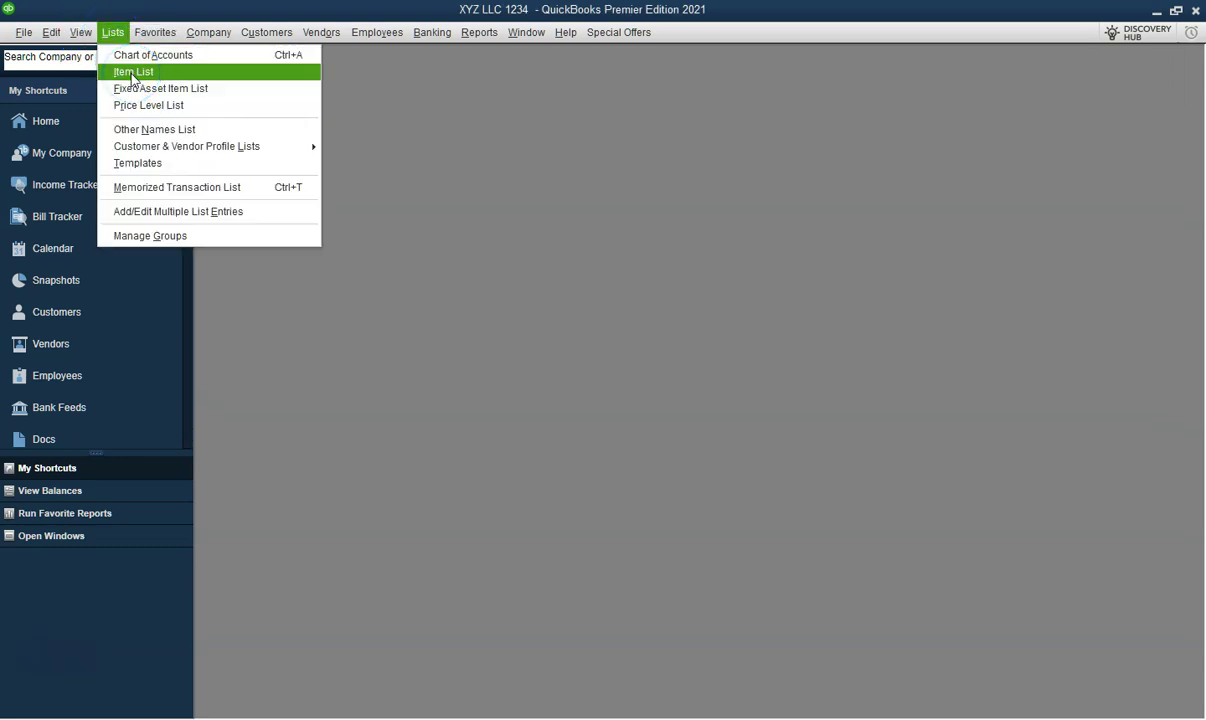
pyautogui.click(133, 72)
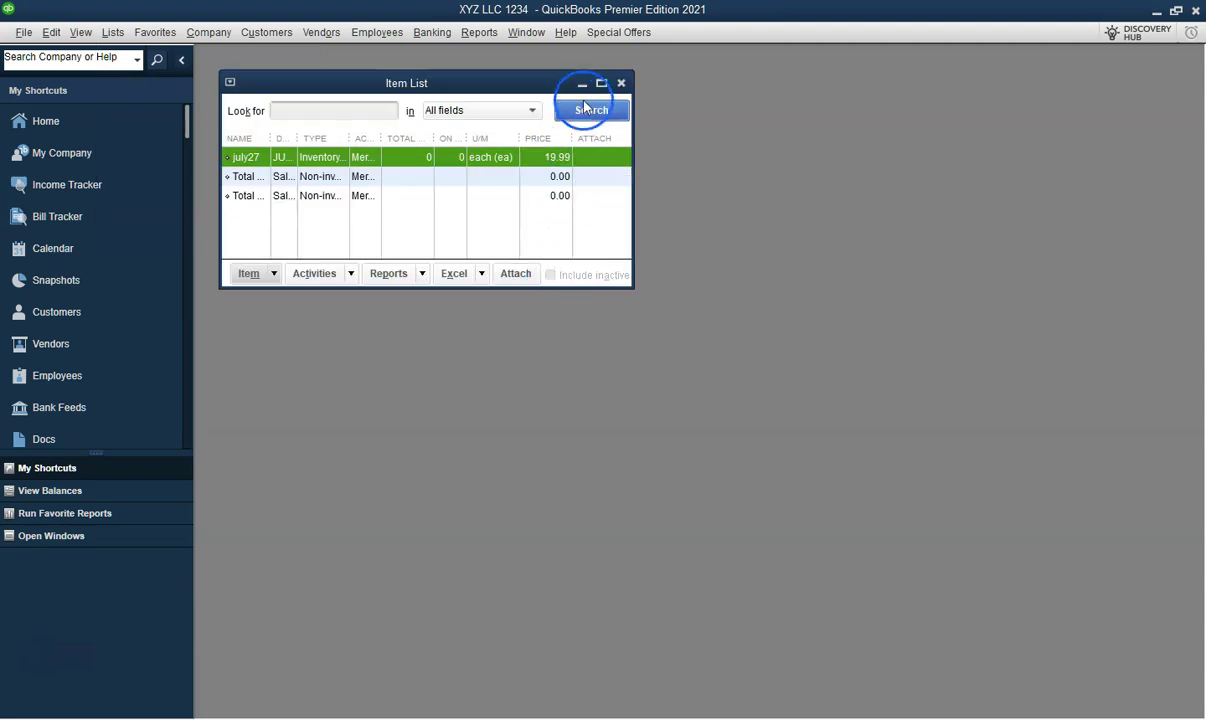
pyautogui.click(601, 83)
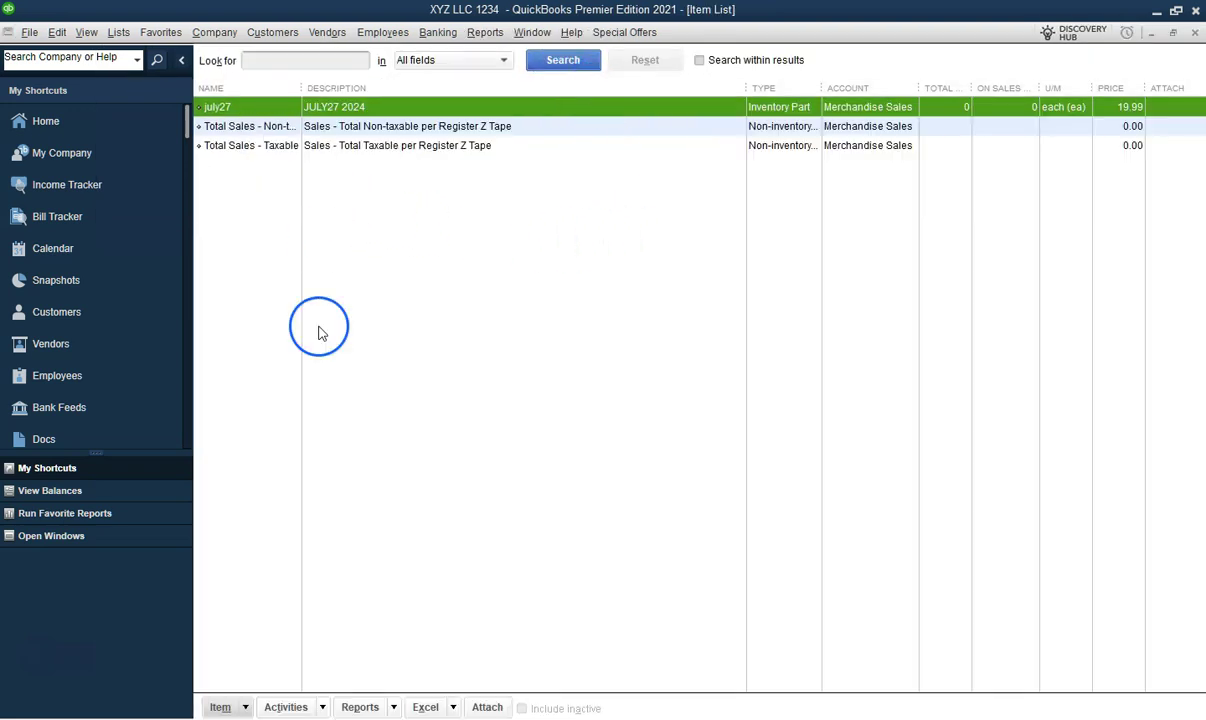
pyautogui.click(245, 707)
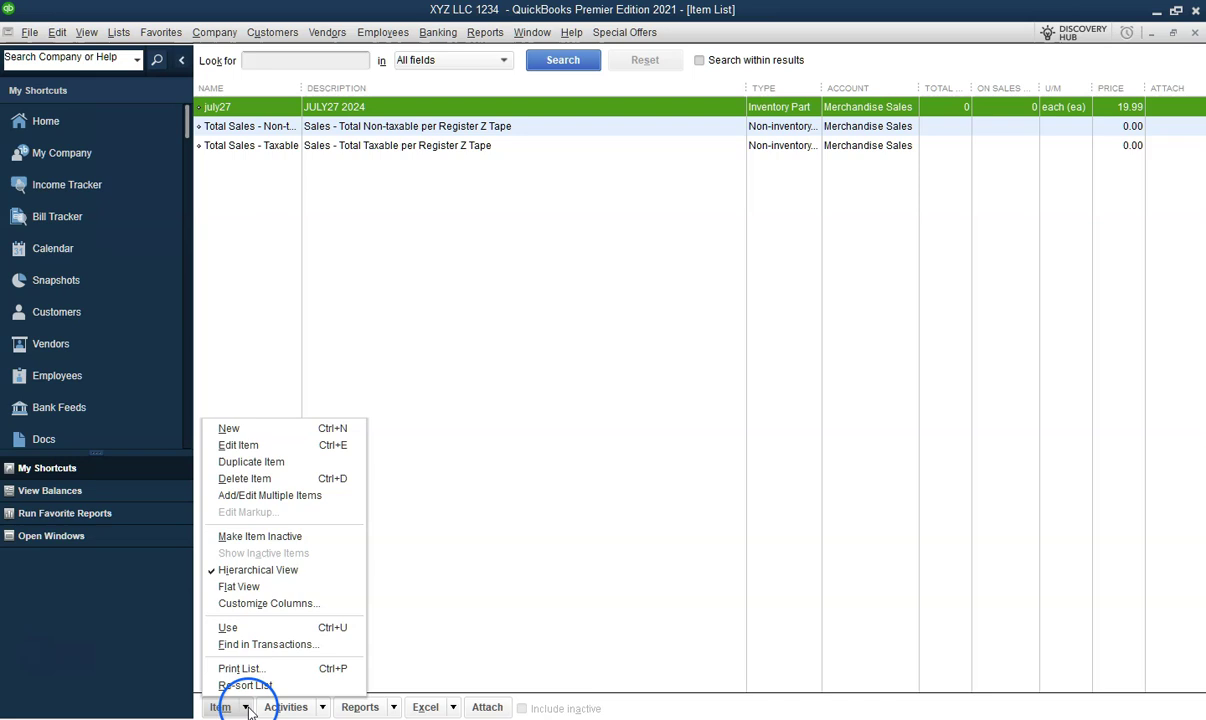
pyautogui.click(250, 431)
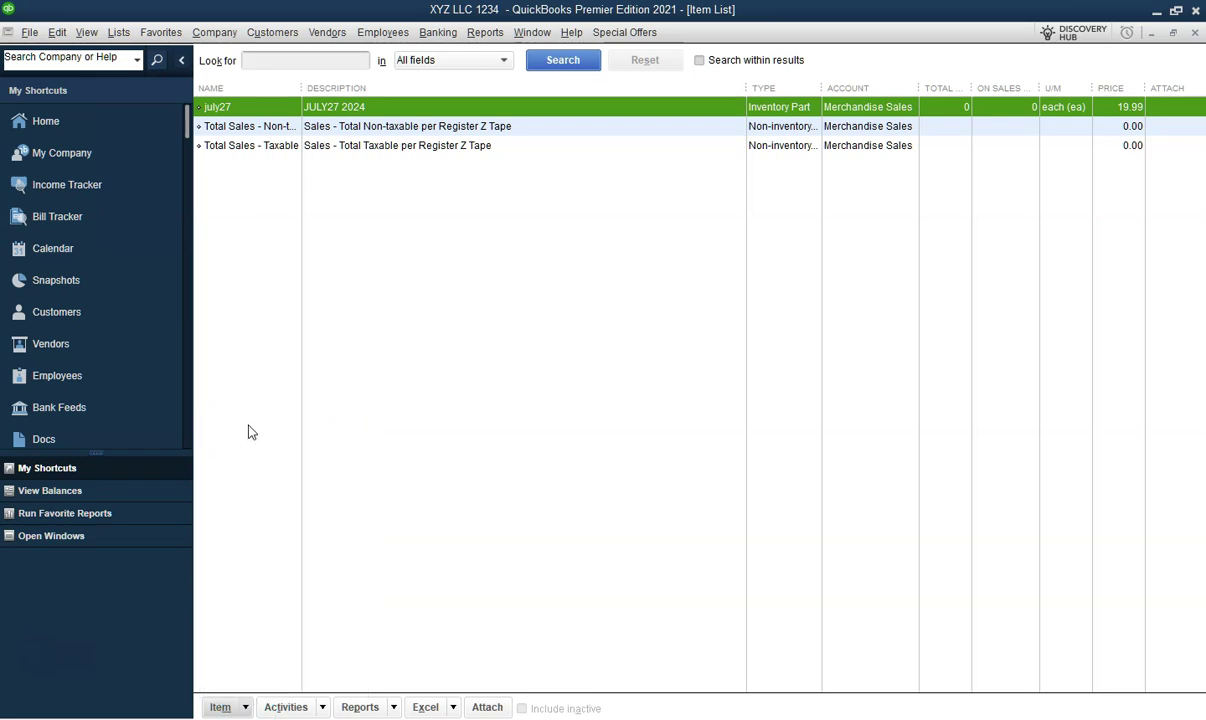
# Step: Make the new item an Inventory Assembly named JUNE 2027, measured in each (ea)
pyautogui.click(322, 78)
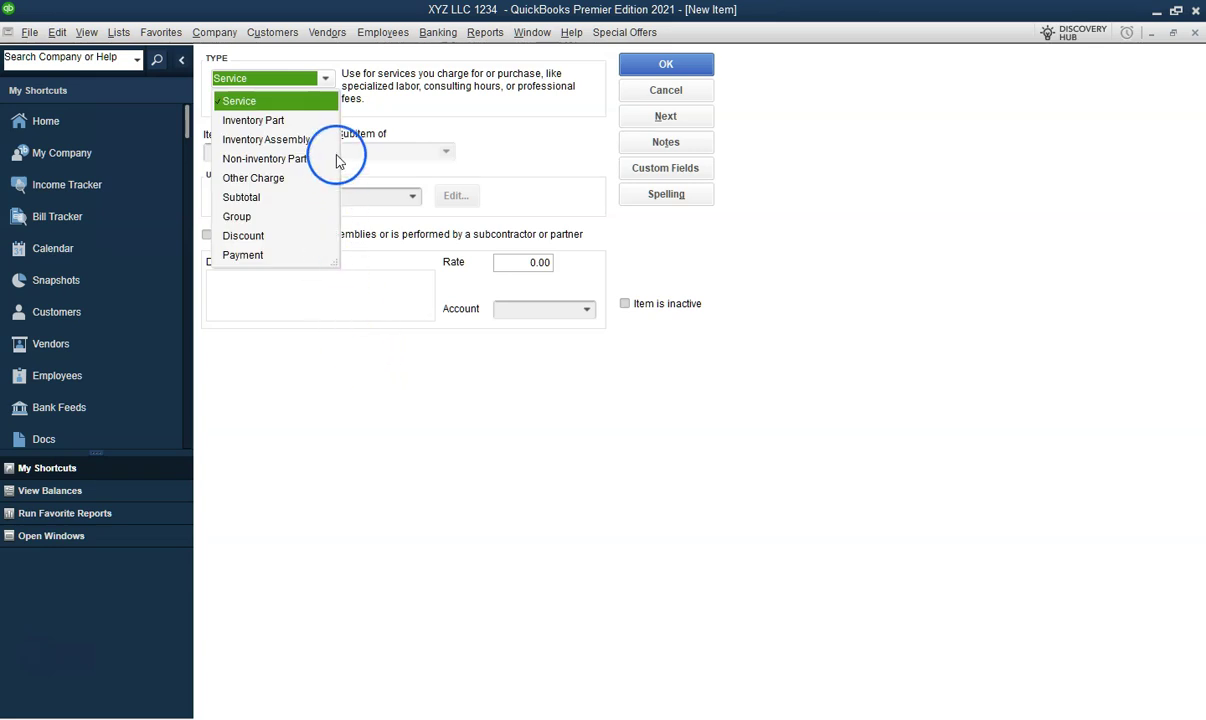
pyautogui.click(276, 140)
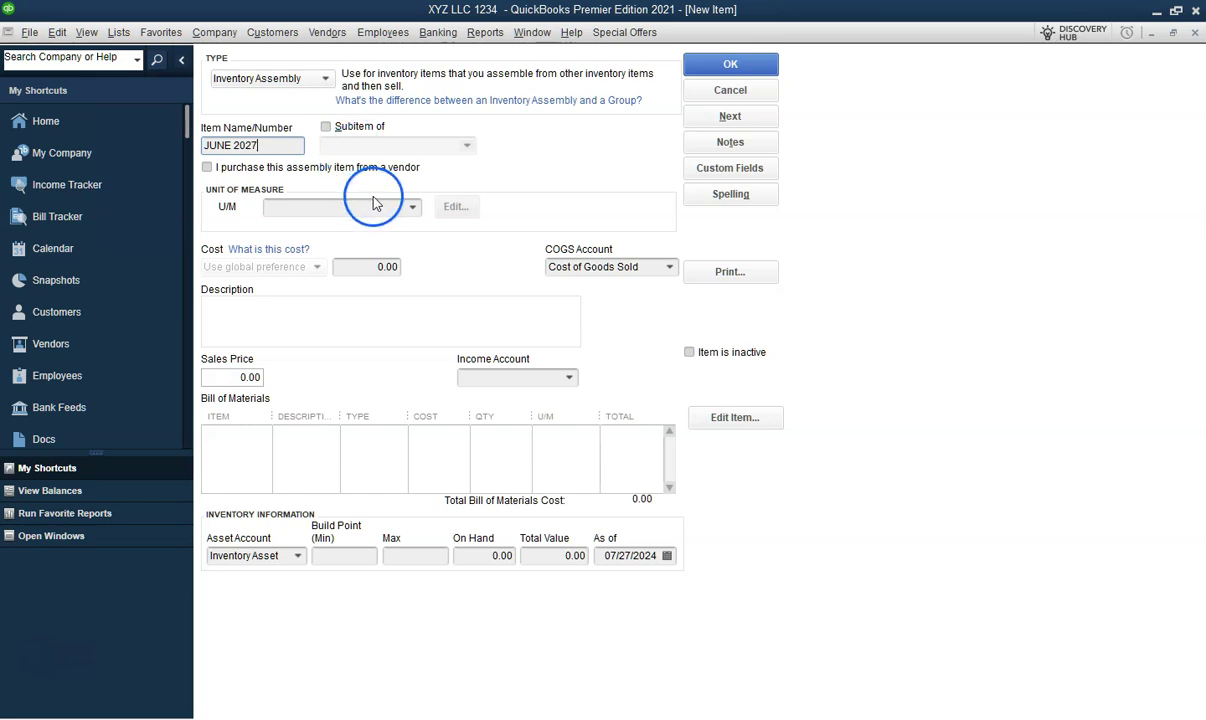
pyautogui.click(412, 209)
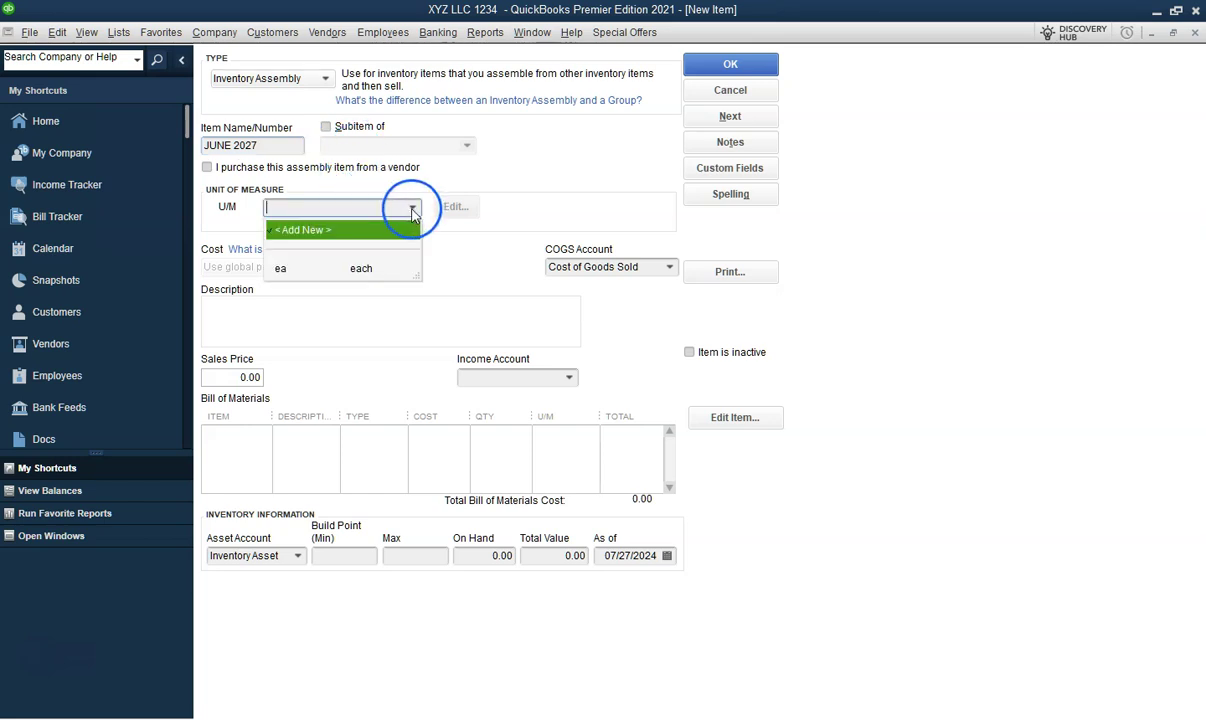
pyautogui.click(276, 266)
# Step: Add july27 with quantity 1 as the first bill-of-materials component, then begin the second row
pyautogui.click(242, 439)
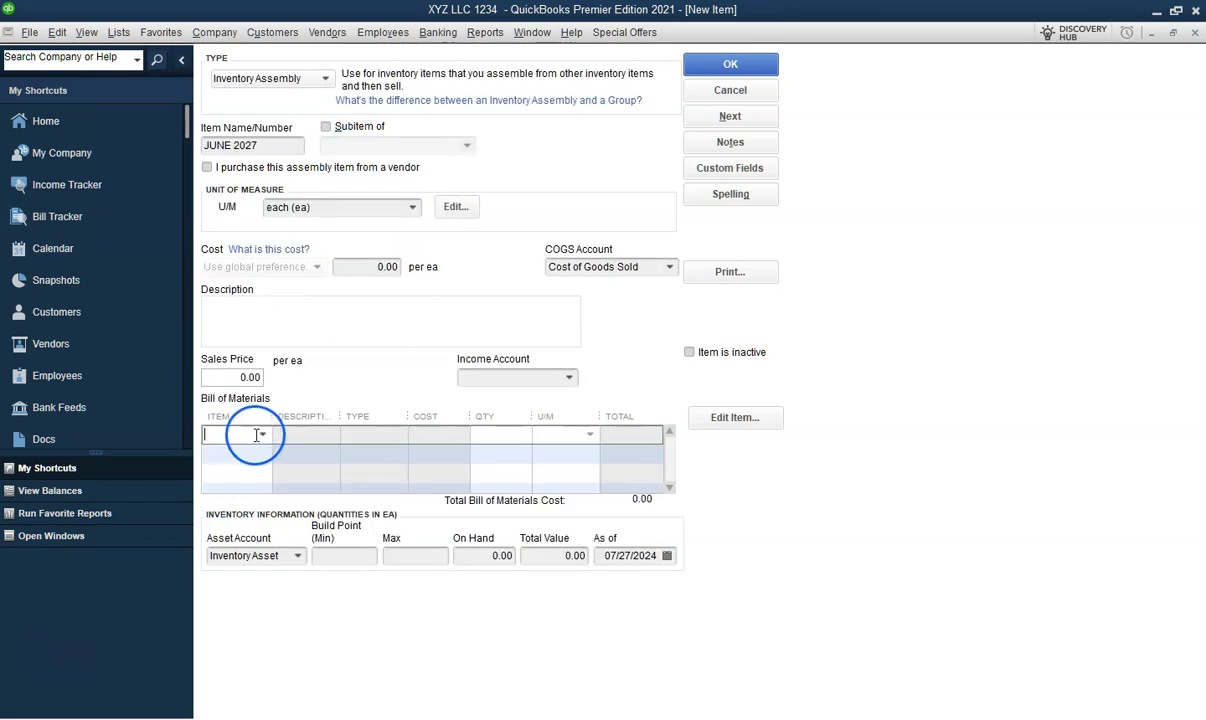
pyautogui.click(264, 437)
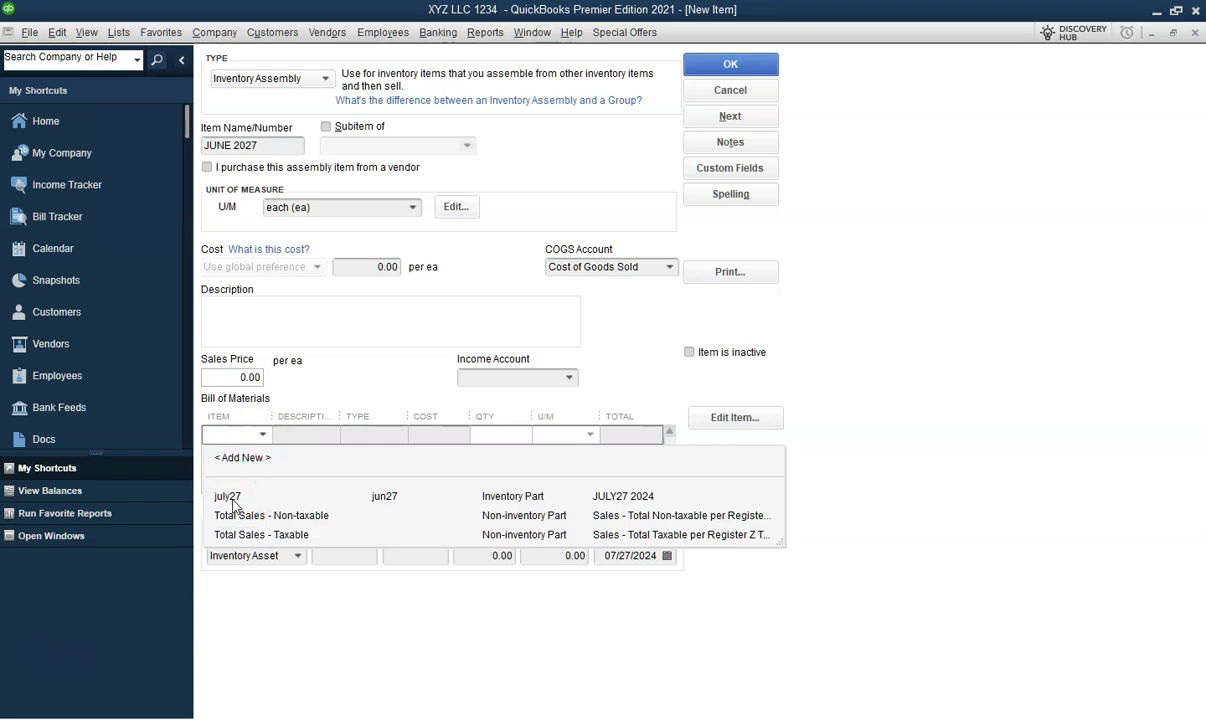
pyautogui.click(233, 497)
pyautogui.click(528, 434)
pyautogui.write('1')
pyautogui.click(597, 445)
pyautogui.click(236, 452)
pyautogui.click(264, 455)
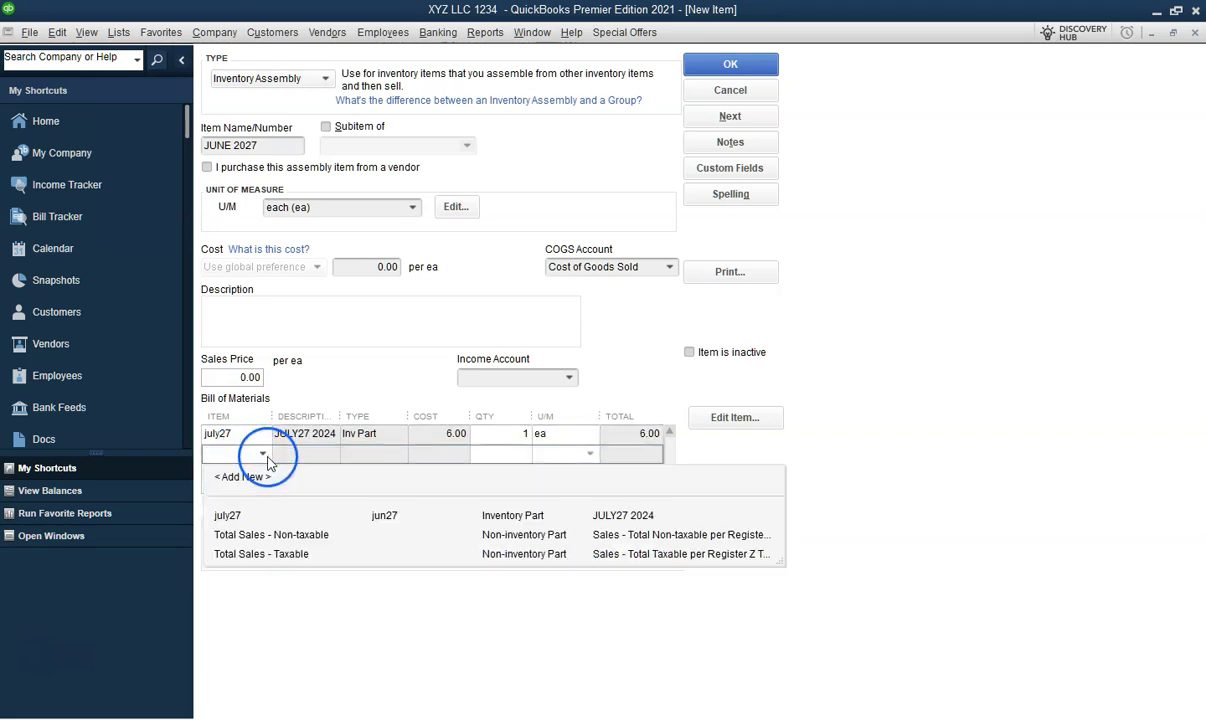
# Step: Create a new Inventory Part NEW ITEM 27 2024 with part number NEW VENDOR ITEM 27 2024
pyautogui.click(241, 476)
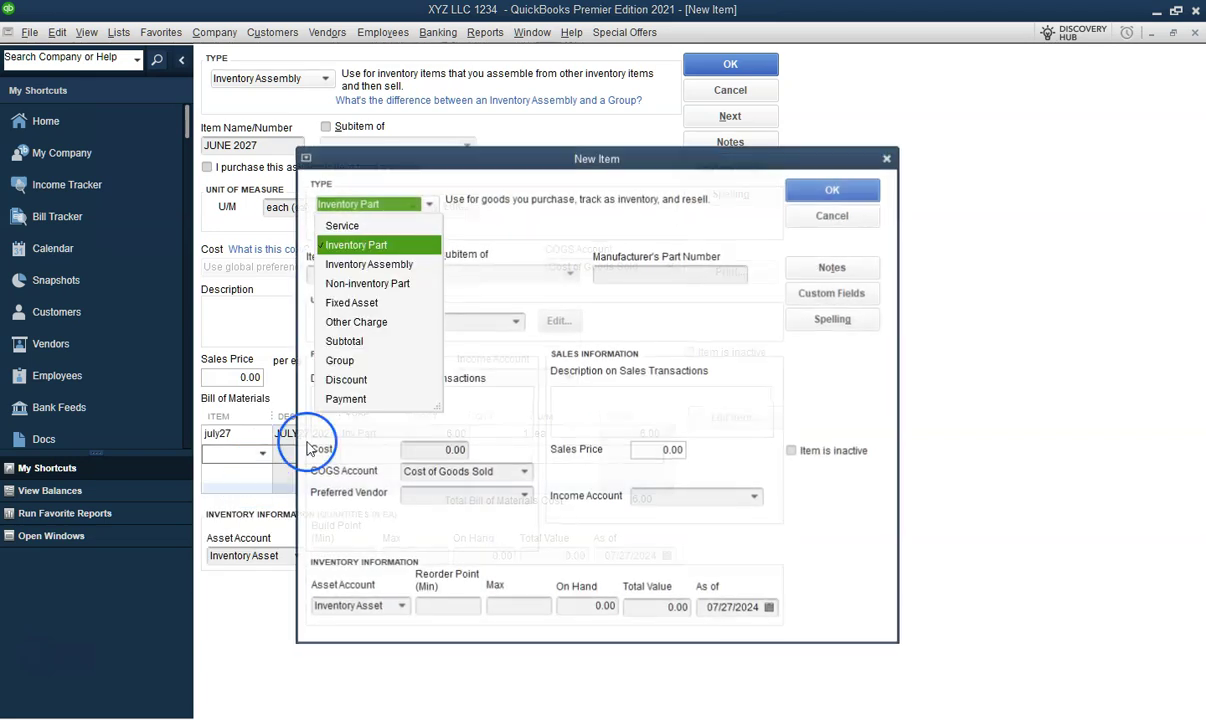
pyautogui.click(358, 245)
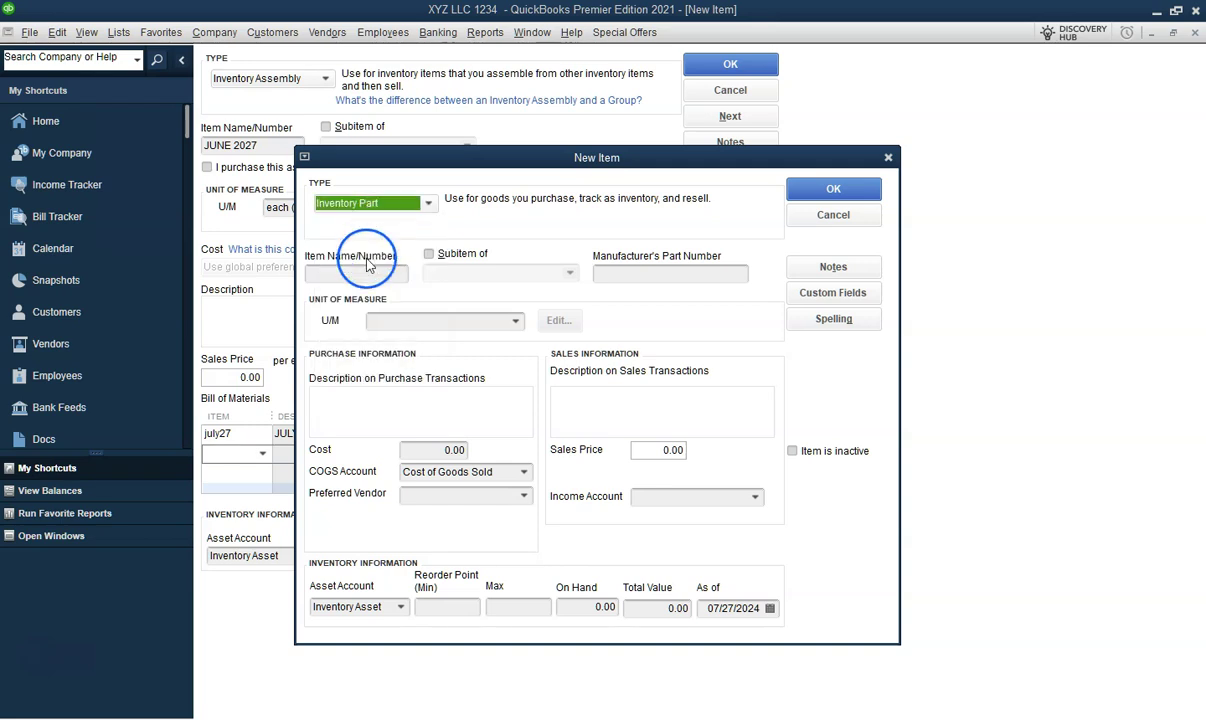
pyautogui.click(350, 276)
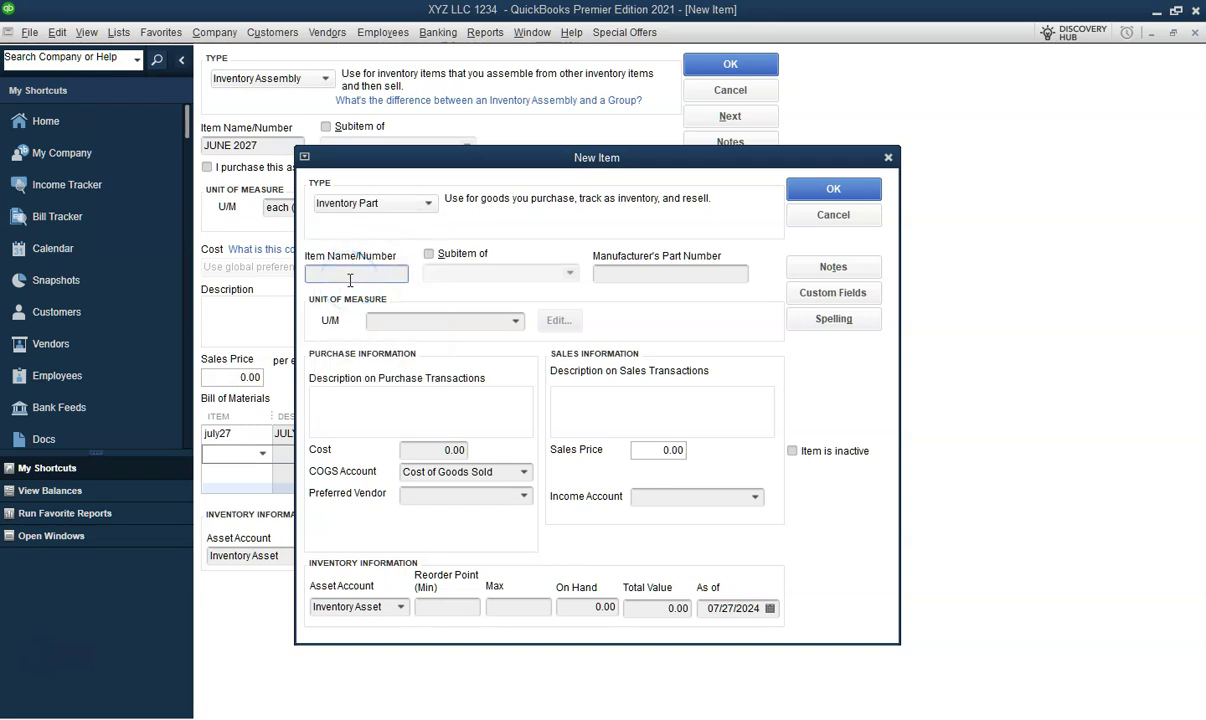
pyautogui.write('NEW ITEM')
pyautogui.click(377, 281)
pyautogui.click(617, 276)
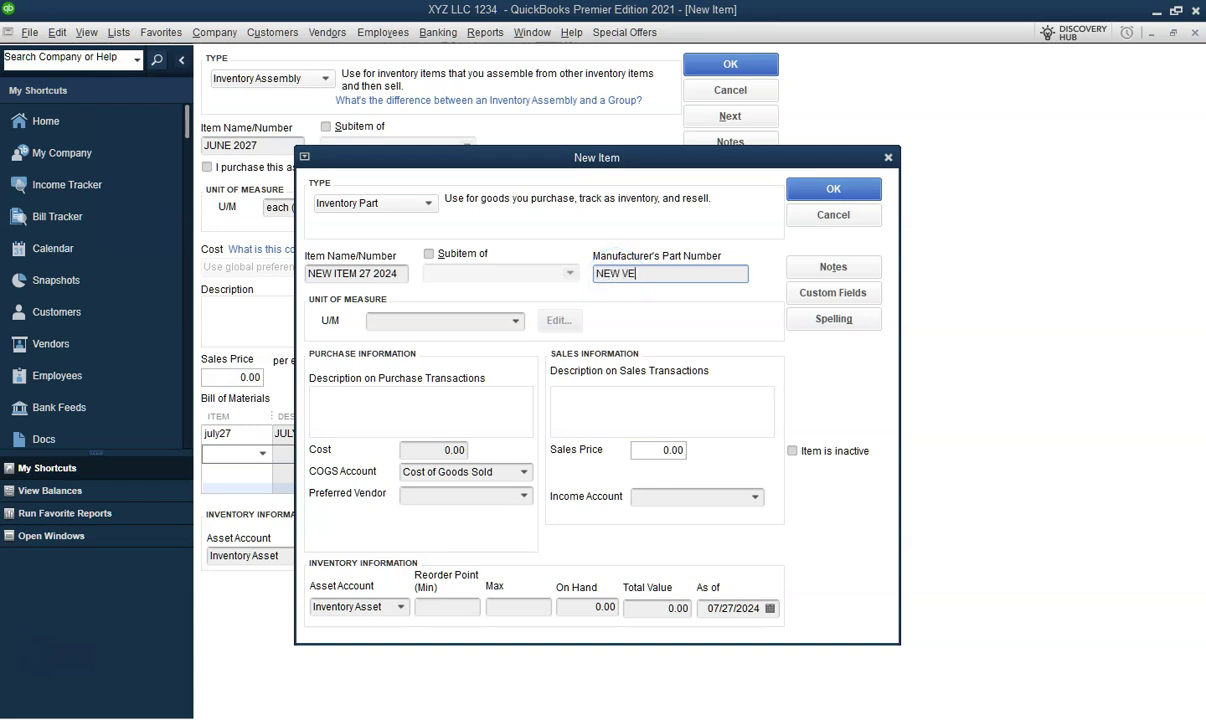
pyautogui.write('NEW VENDOR ITEM 27 2024')
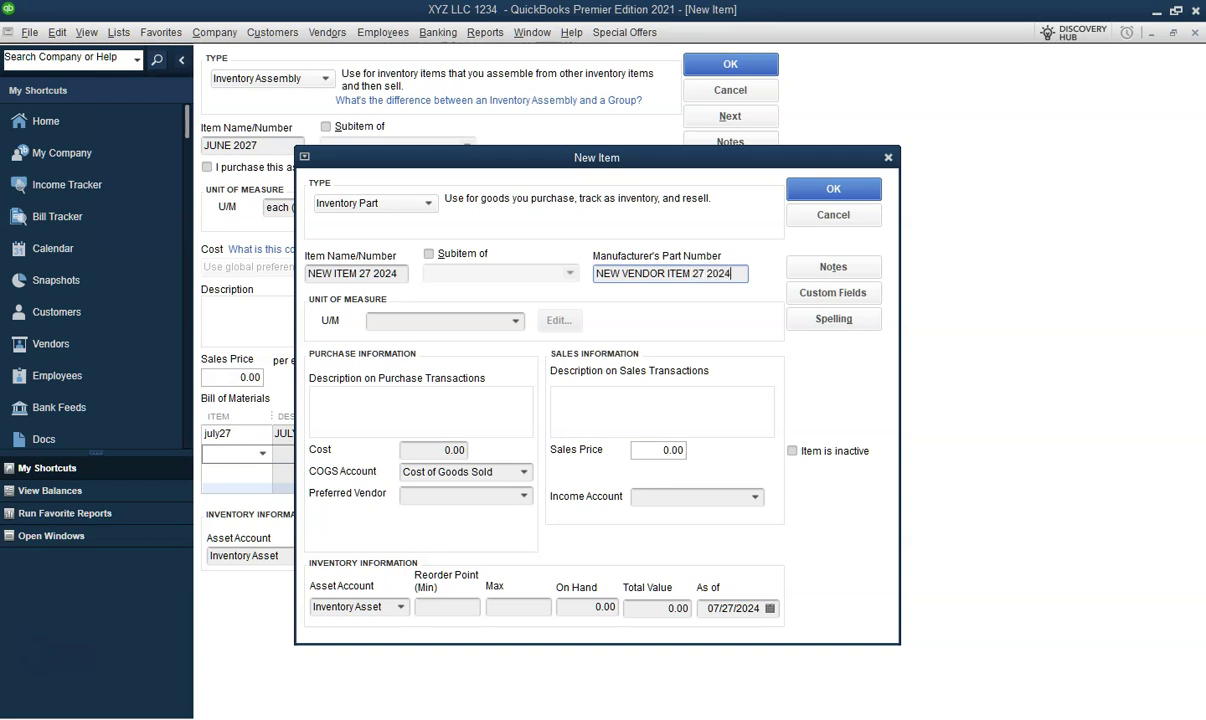
# Step: Measure the part in each, copy its part number into the purchase description, clear sales description
pyautogui.click(516, 321)
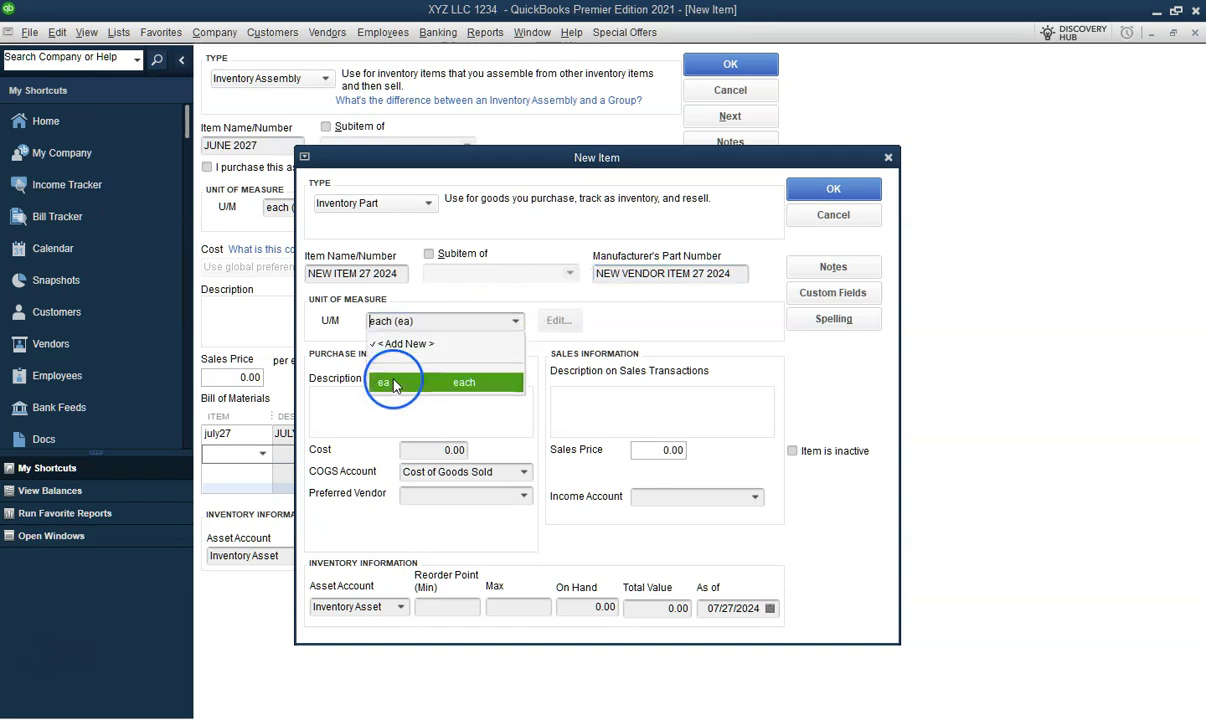
pyautogui.click(382, 381)
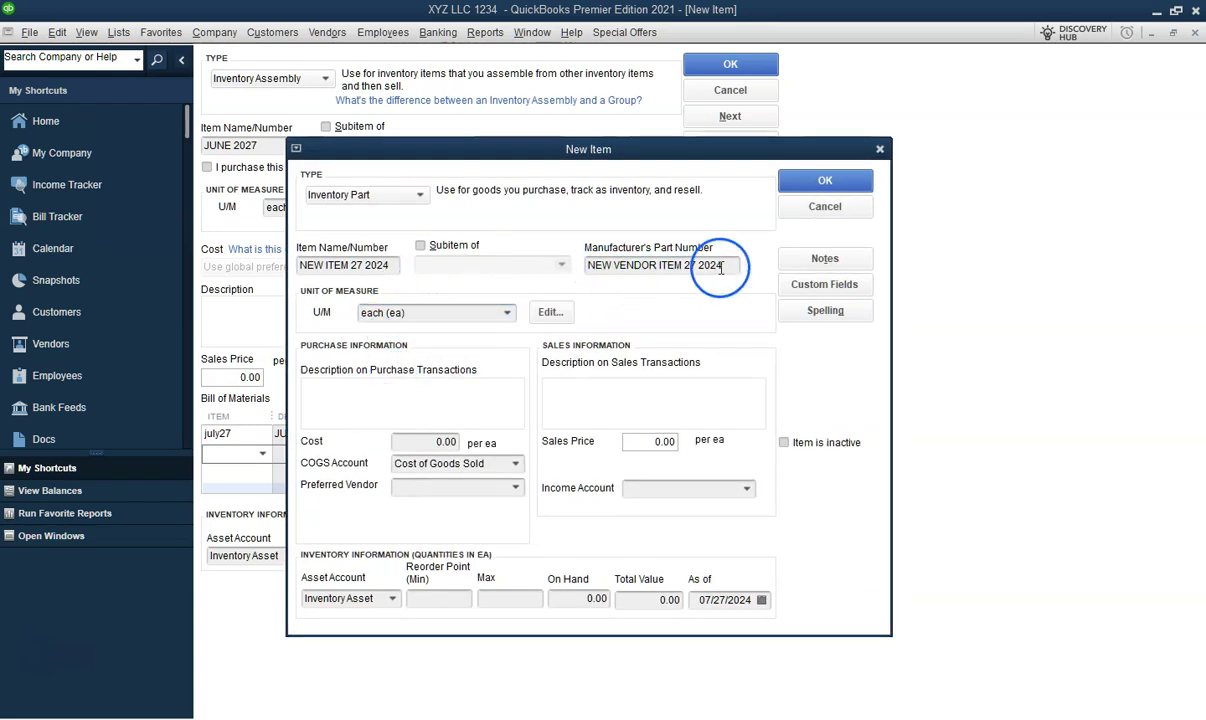
pyautogui.moveTo(690, 265); pyautogui.dragTo(536, 262)
pyautogui.hotkey('ctrl', 'c')
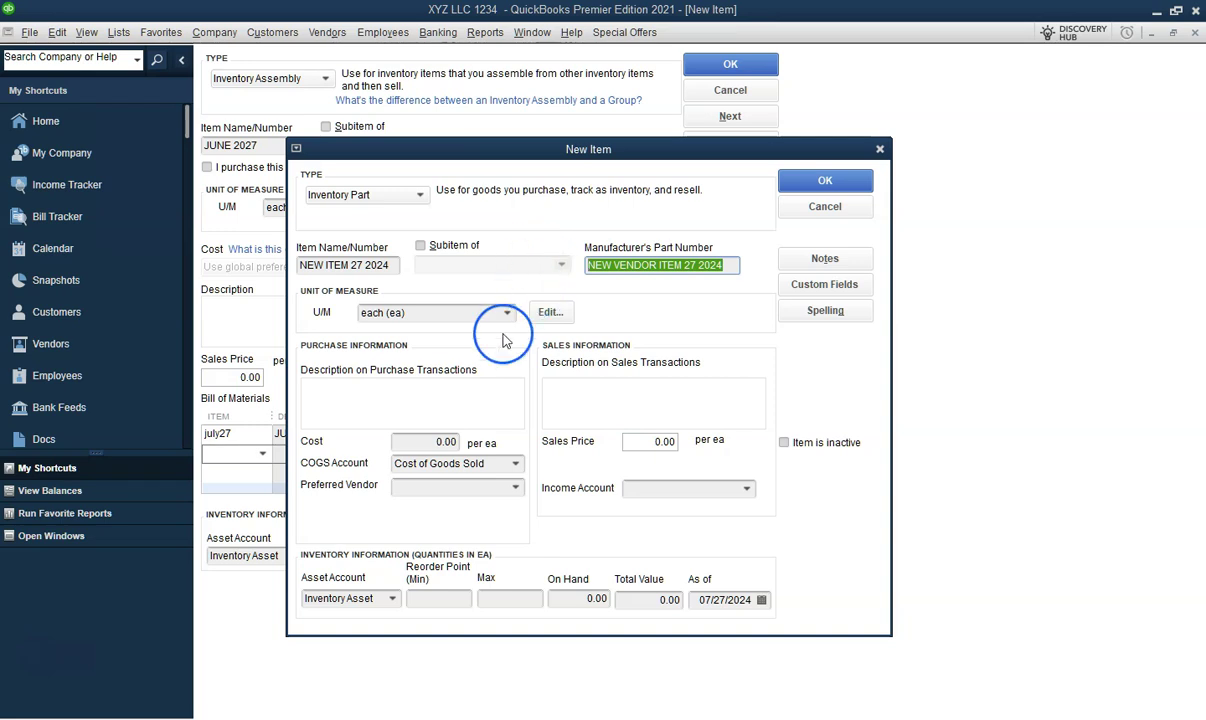
pyautogui.click(404, 391)
pyautogui.hotkey('ctrl', 'v')
pyautogui.click(392, 263)
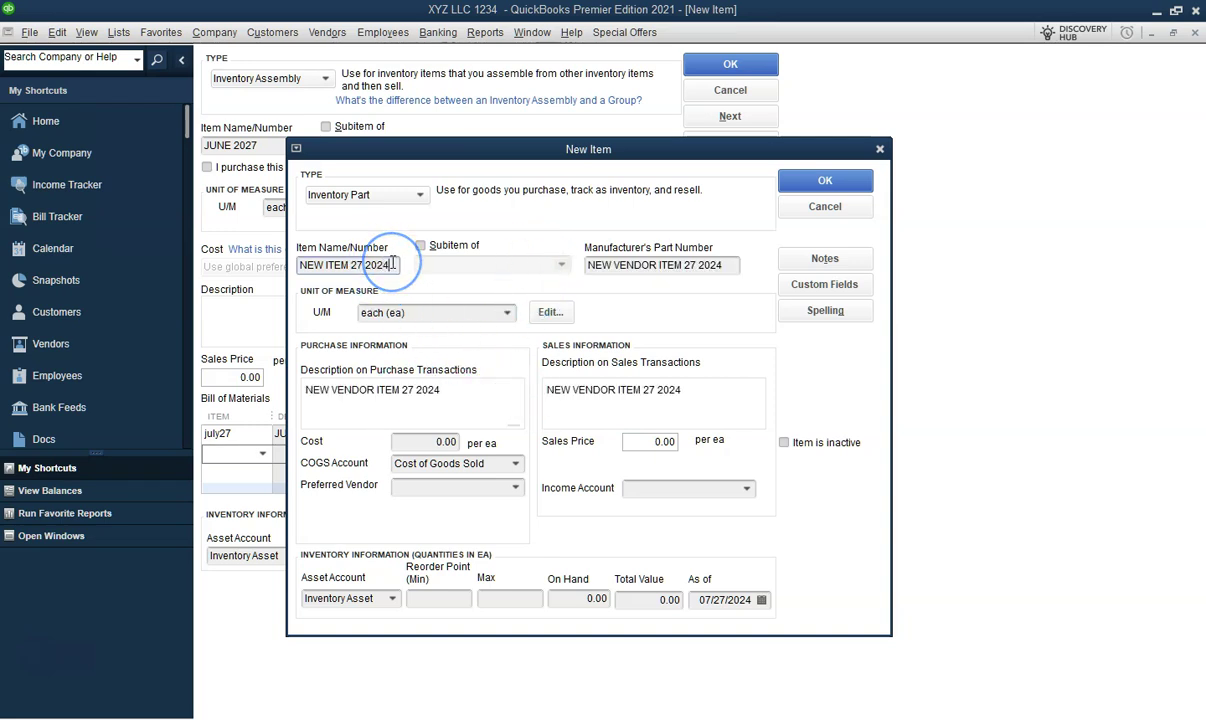
pyautogui.moveTo(695, 389); pyautogui.dragTo(530, 326)
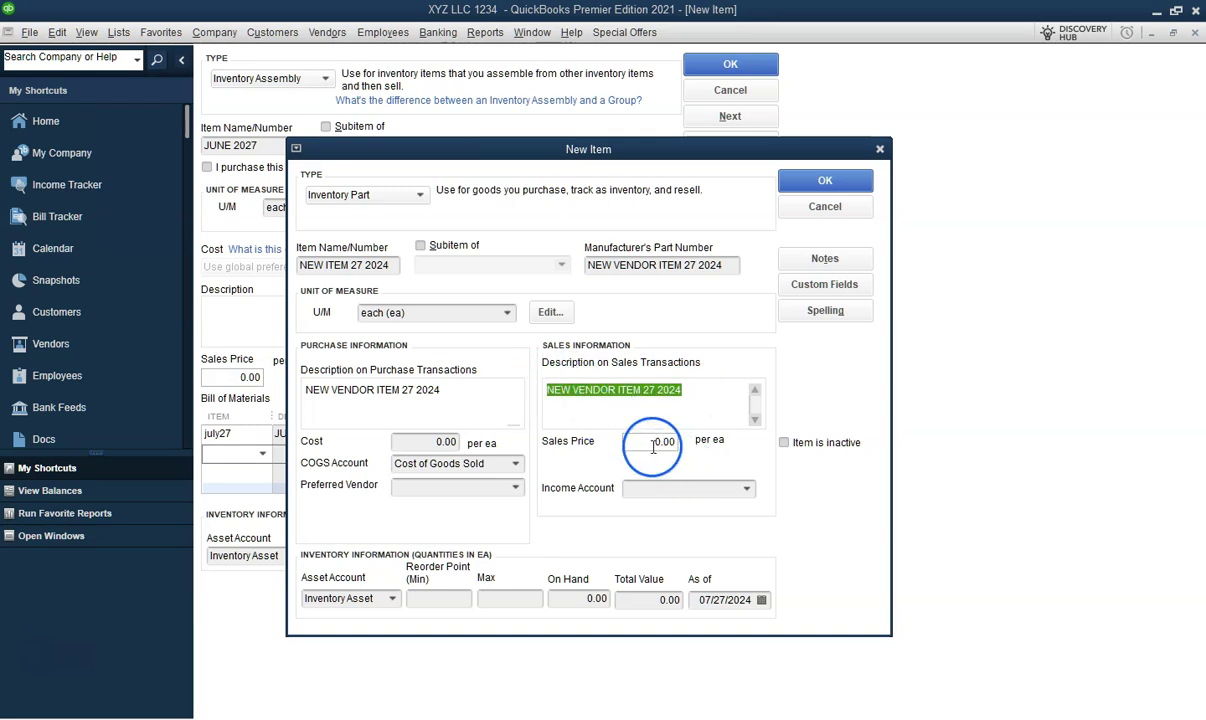
pyautogui.press('Delete')
# Step: Give the part a cost of 4, sales price of 10, and preferred vendor 2024
pyautogui.click(447, 441)
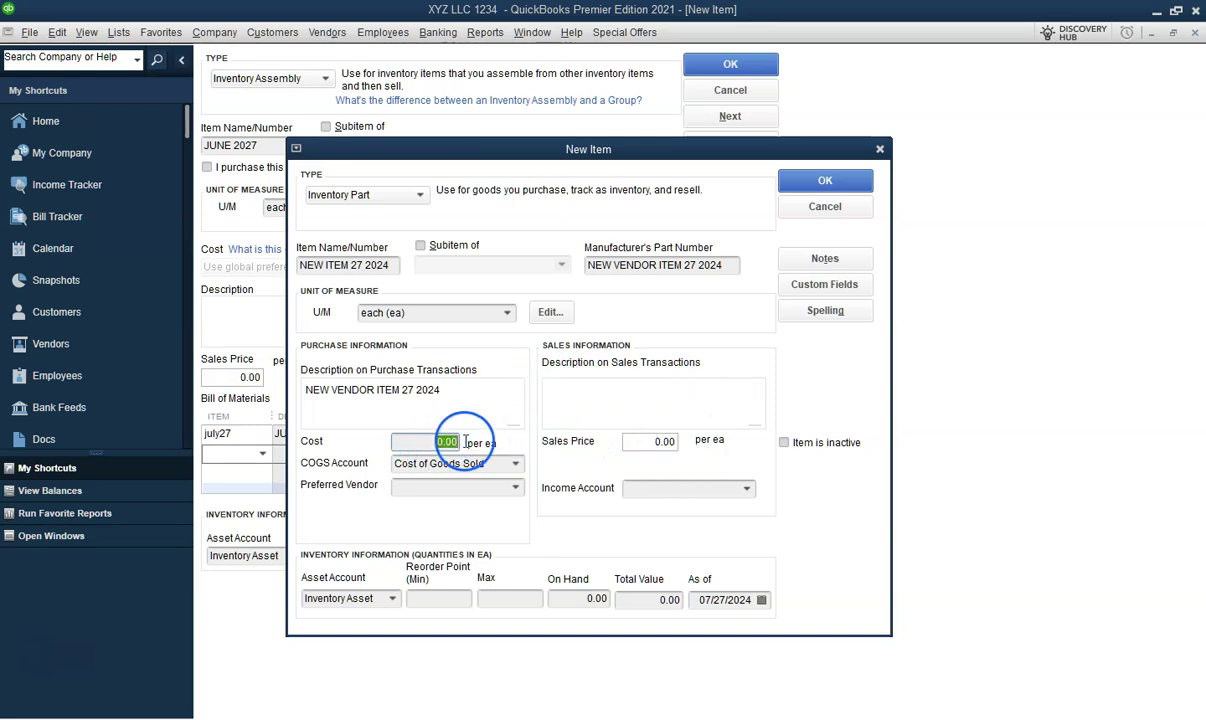
pyautogui.write('4')
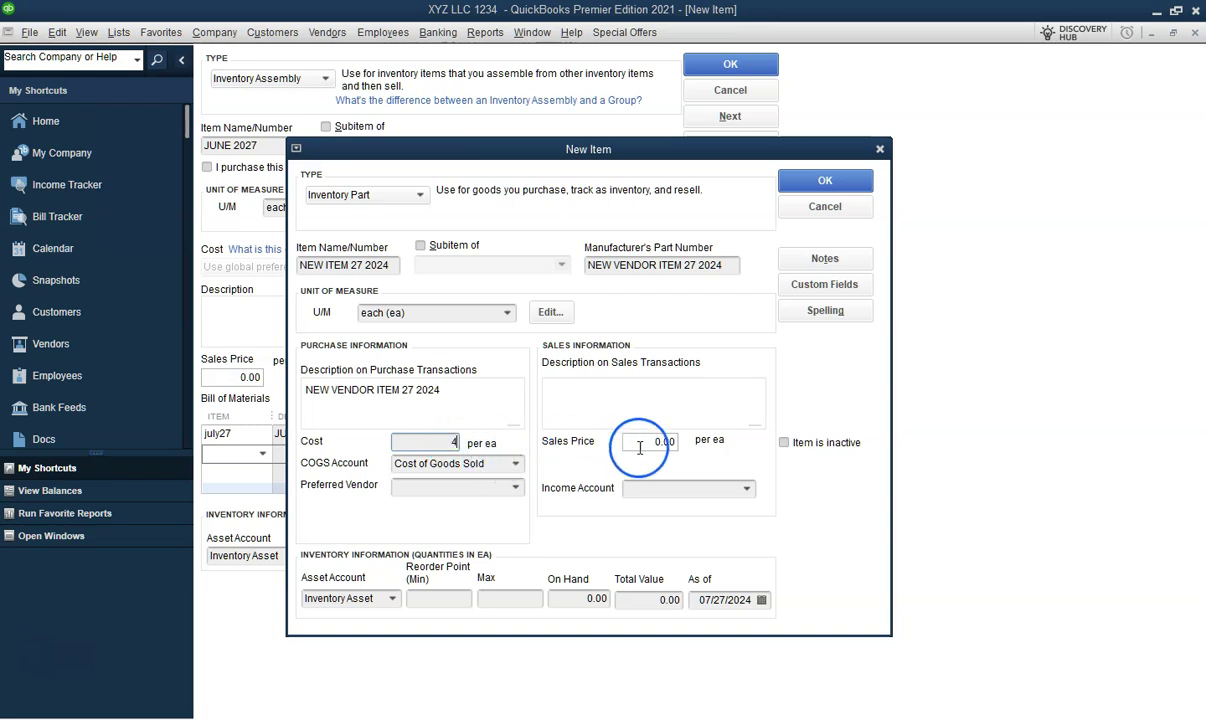
pyautogui.click(678, 445)
pyautogui.write('10')
pyautogui.click(516, 487)
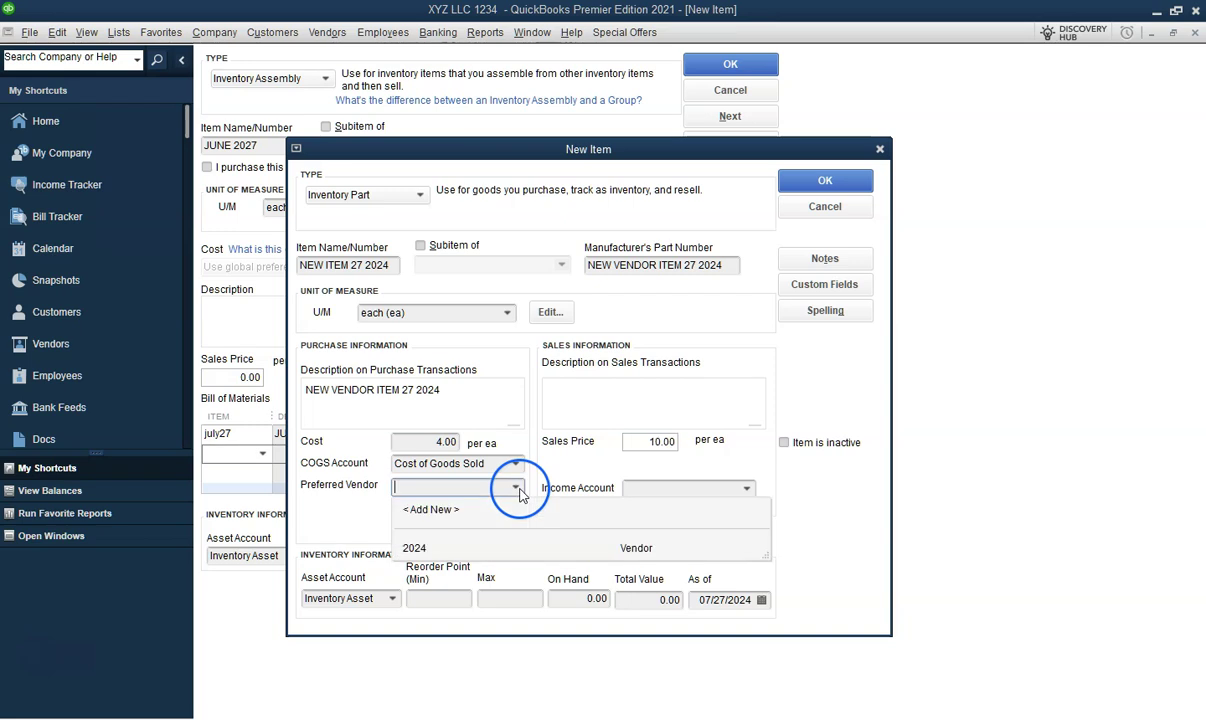
pyautogui.click(414, 548)
# Step: Set Merchandise Sales income, reorder point 20, max 100, 5 on hand, and save the part
pyautogui.click(746, 490)
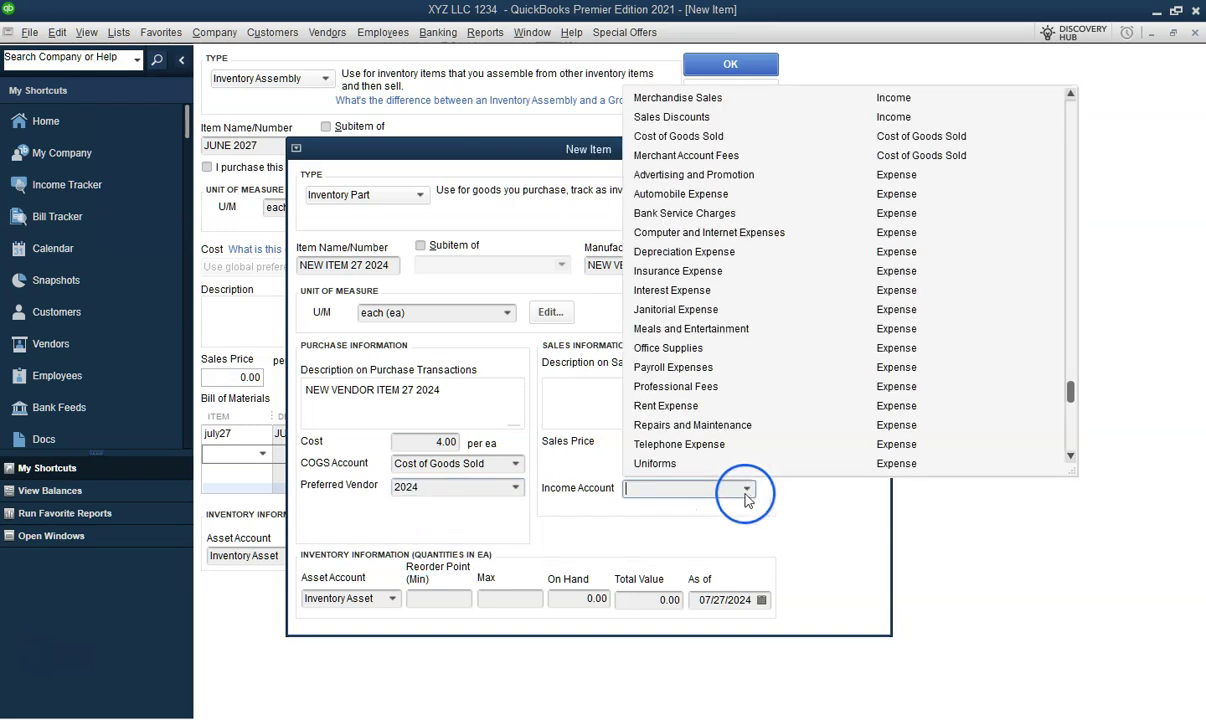
pyautogui.click(660, 99)
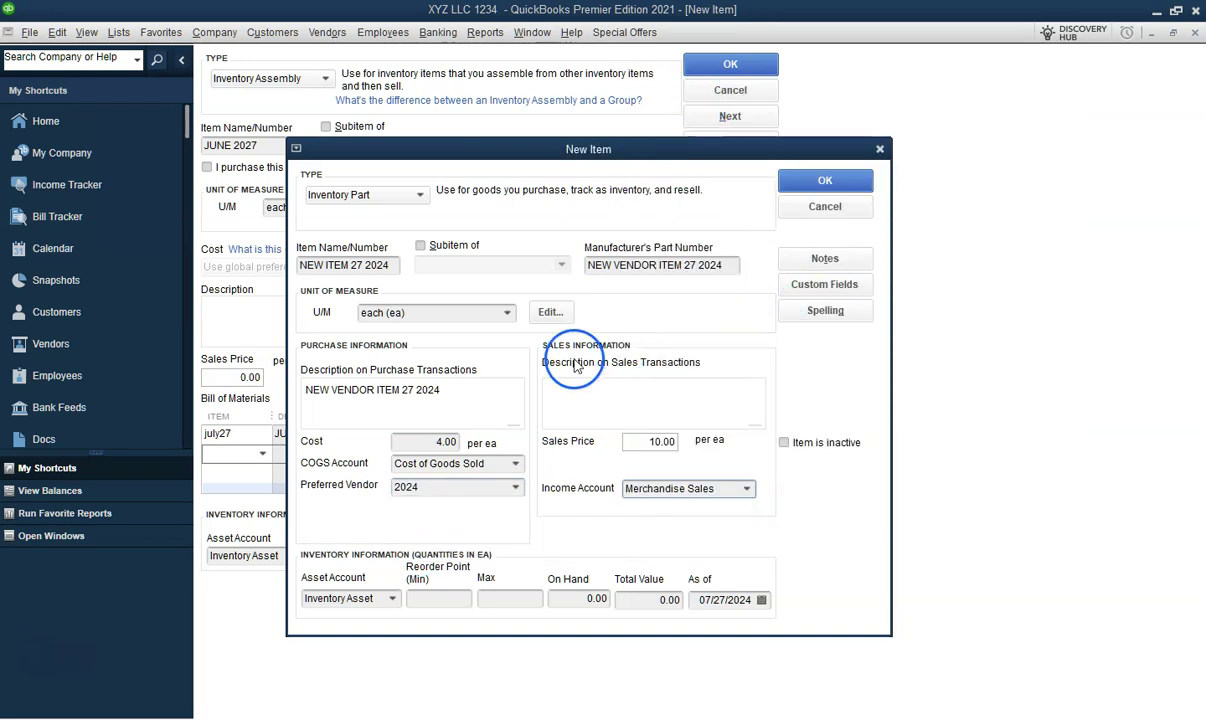
pyautogui.click(433, 597)
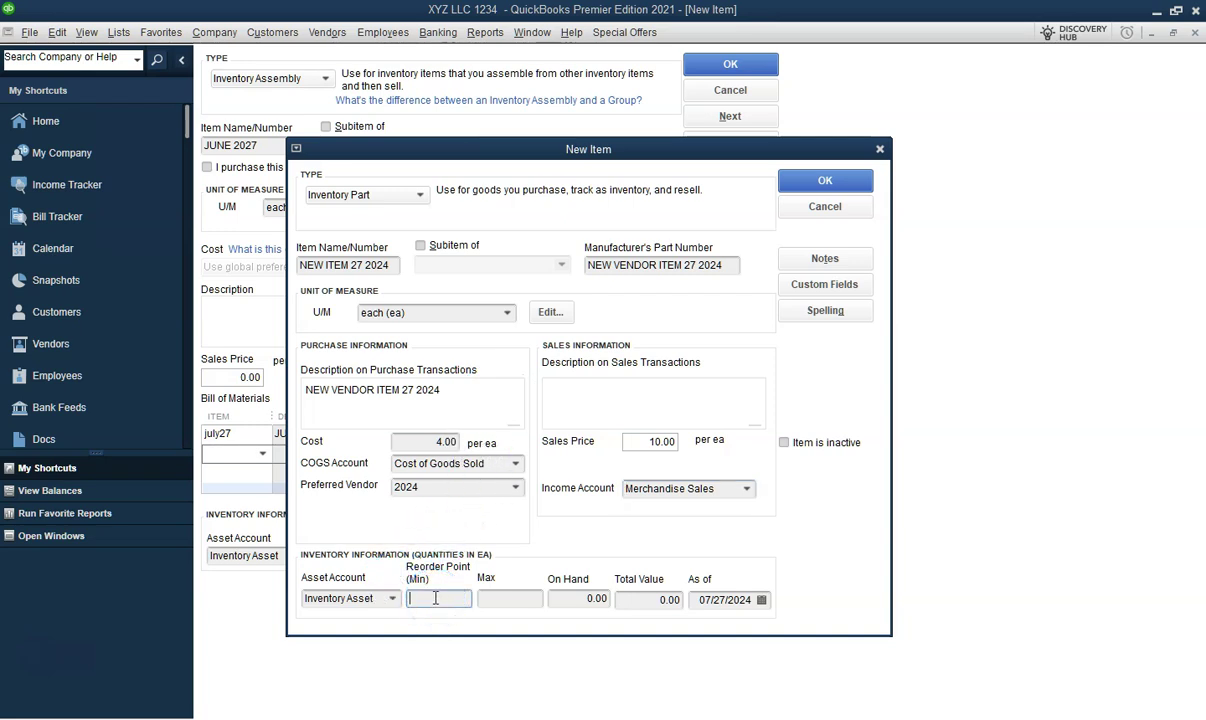
pyautogui.write('20')
pyautogui.click(502, 597)
pyautogui.click(598, 599)
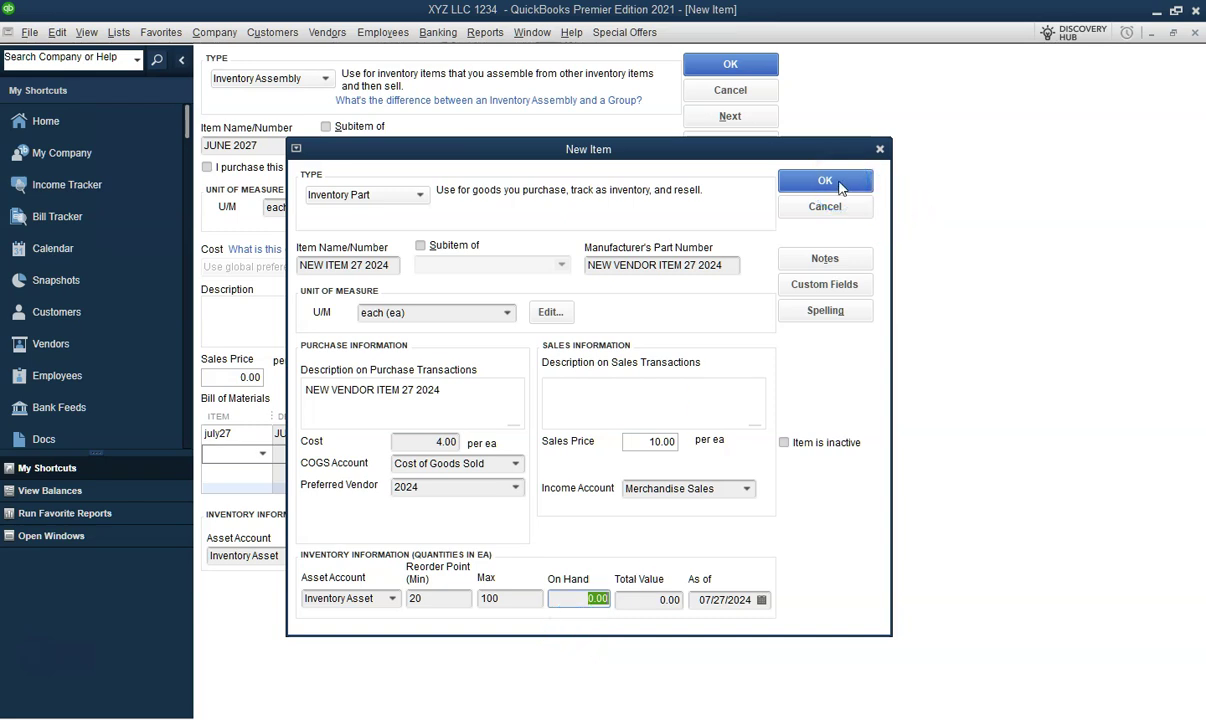
pyautogui.write('5')
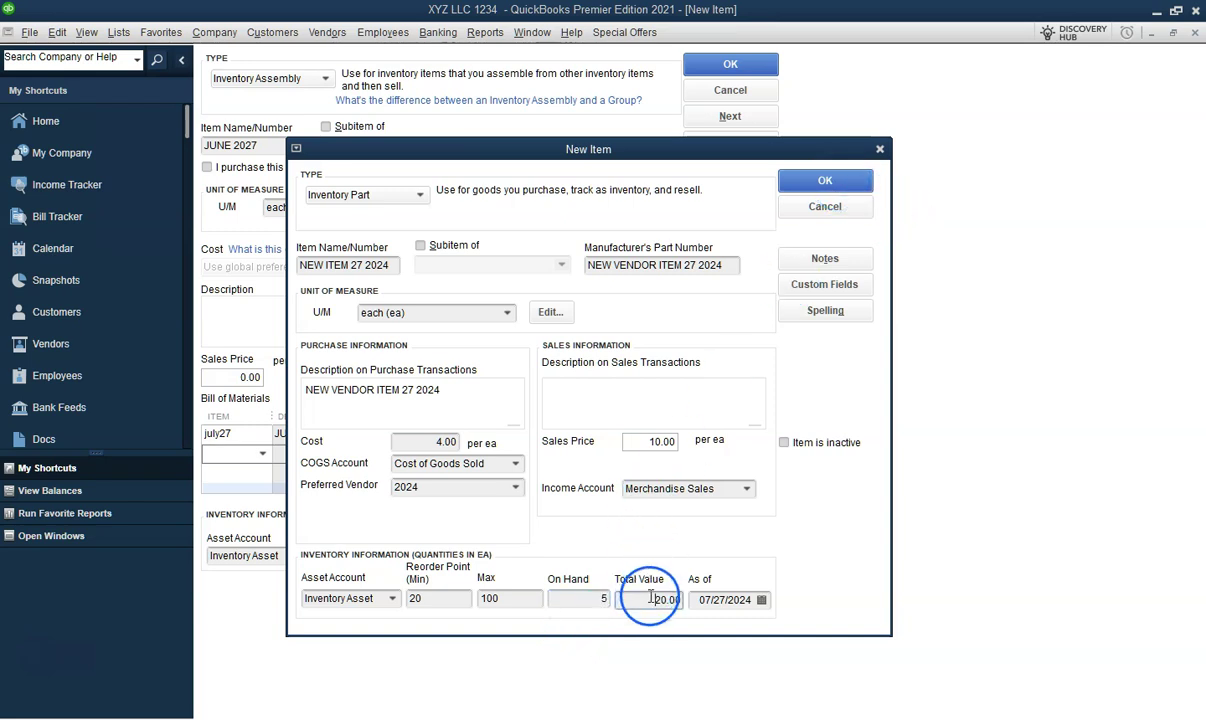
pyautogui.click(823, 184)
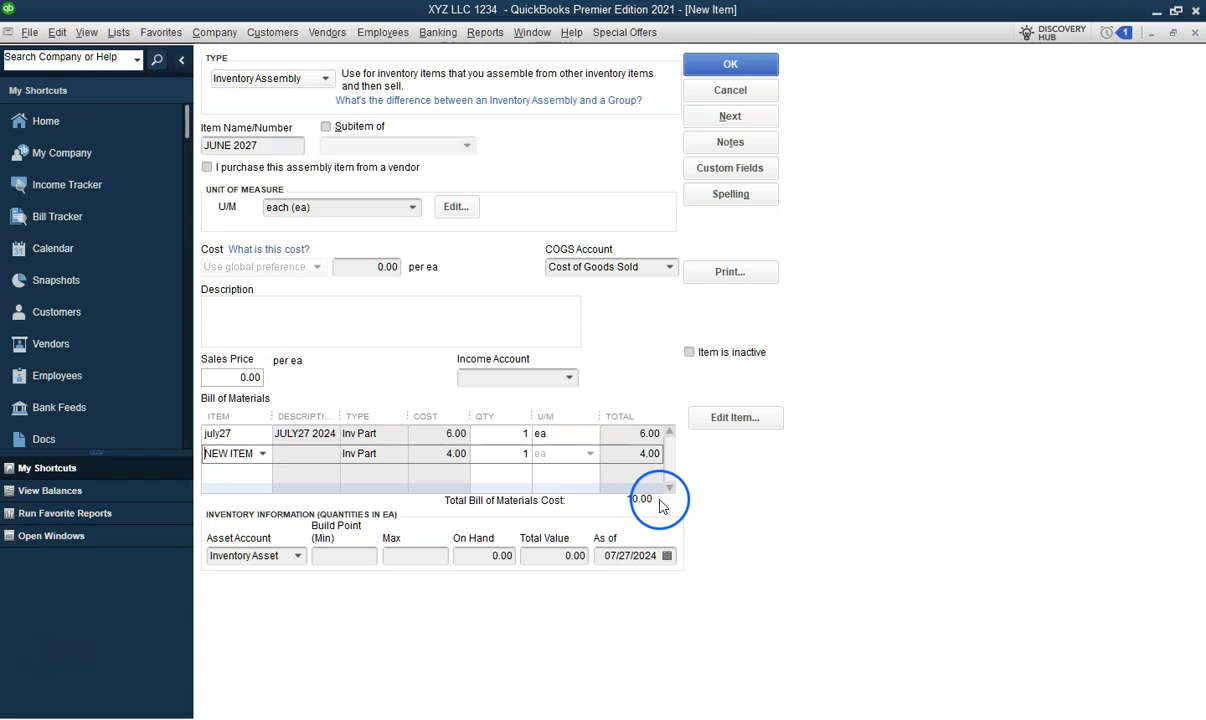
# Step: Enter JUNE 2027's inventory info: build point 2, maximum 50, and 1 on hand
pyautogui.click(337, 557)
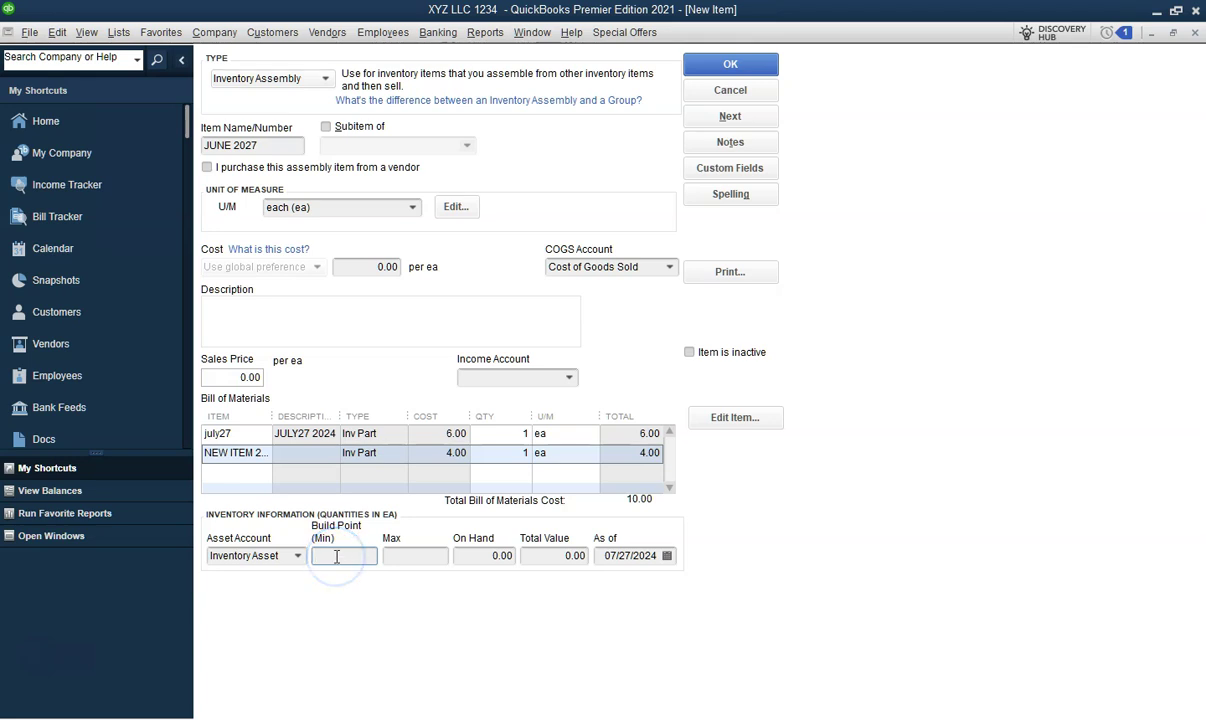
pyautogui.write('2')
pyautogui.click(403, 553)
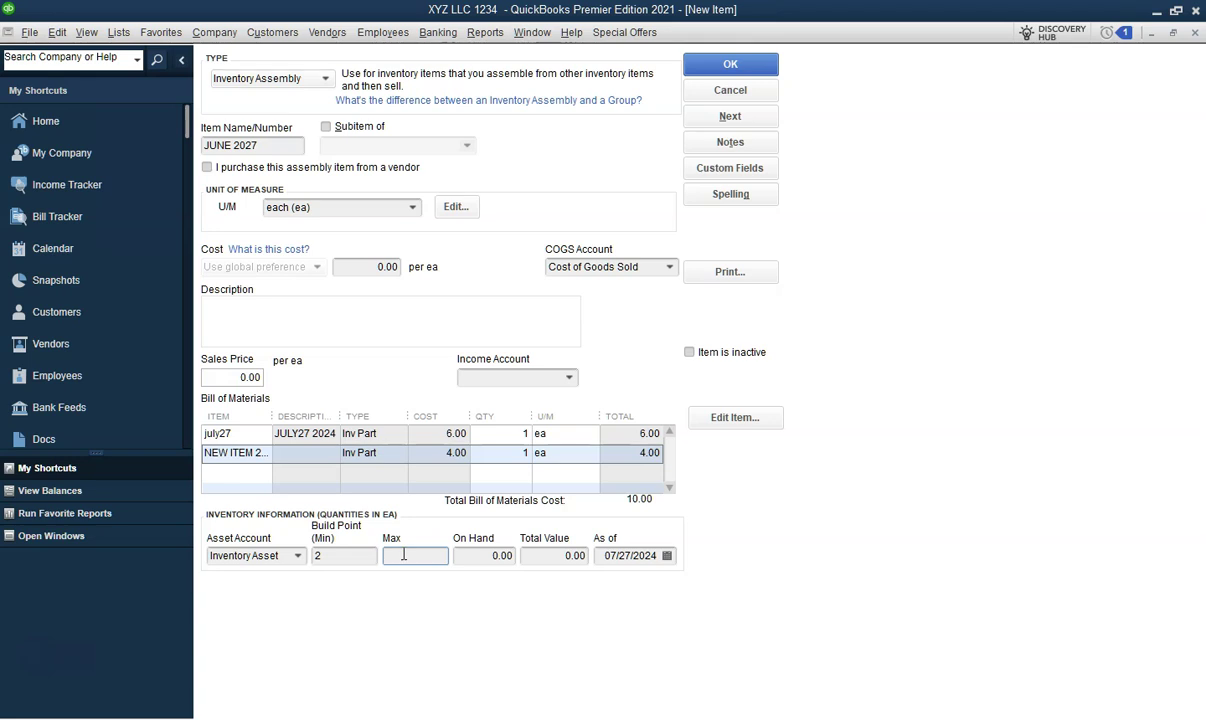
pyautogui.write('50')
pyautogui.click(484, 556)
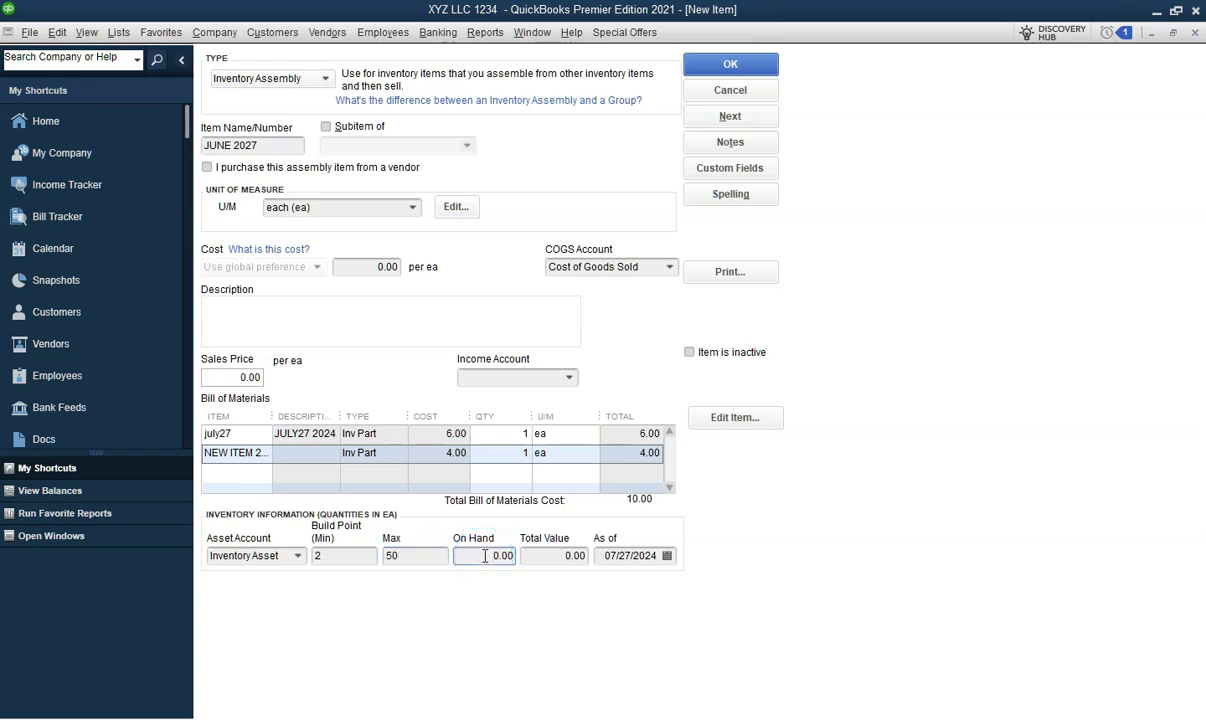
pyautogui.moveTo(484, 556); pyautogui.dragTo(518, 557)
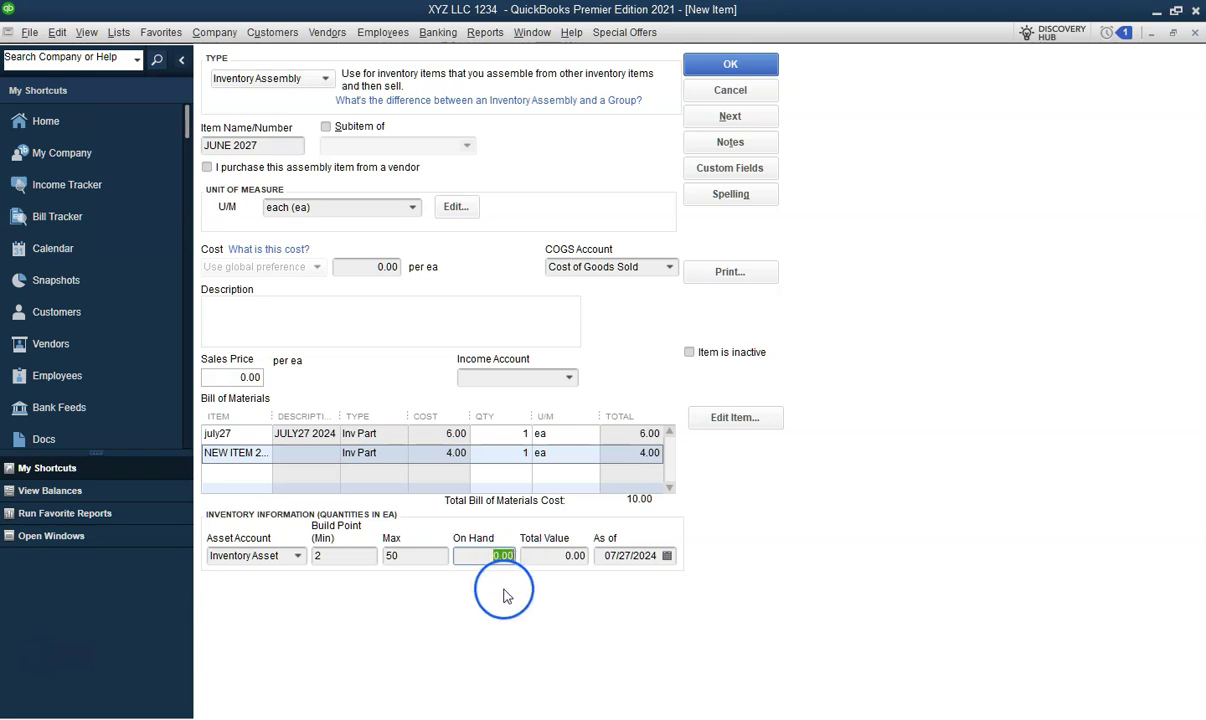
pyautogui.write('1')
pyautogui.click(562, 558)
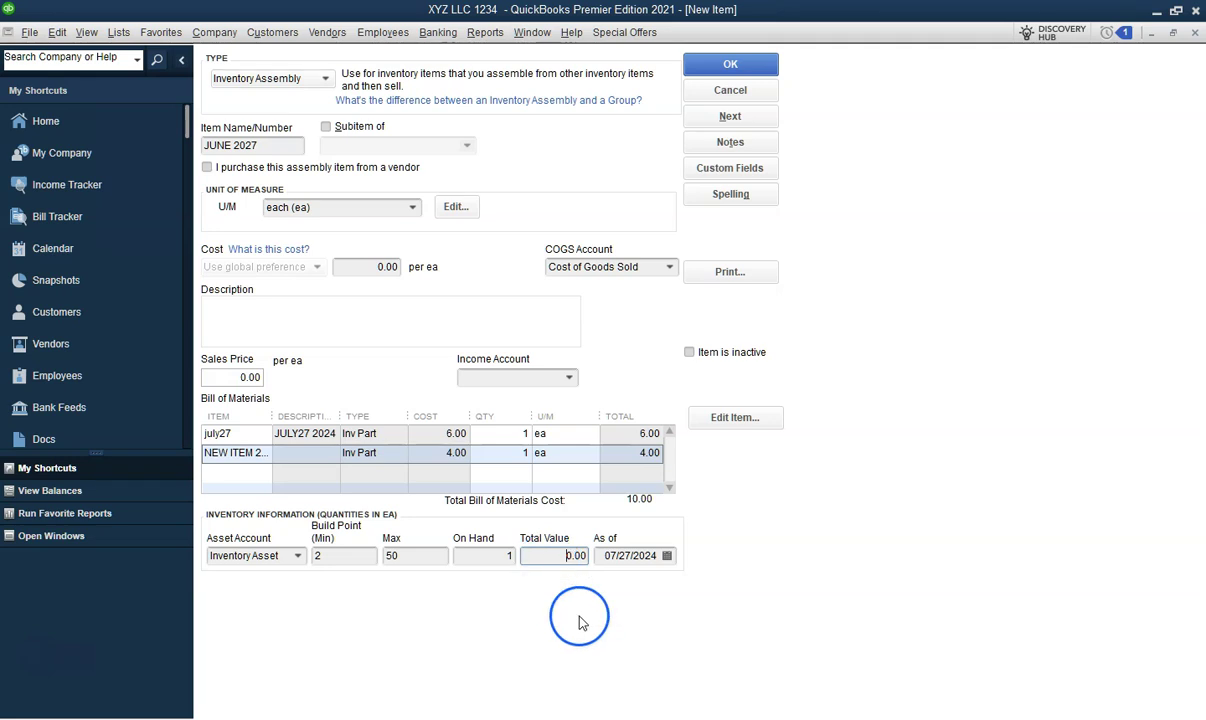
pyautogui.click(580, 452)
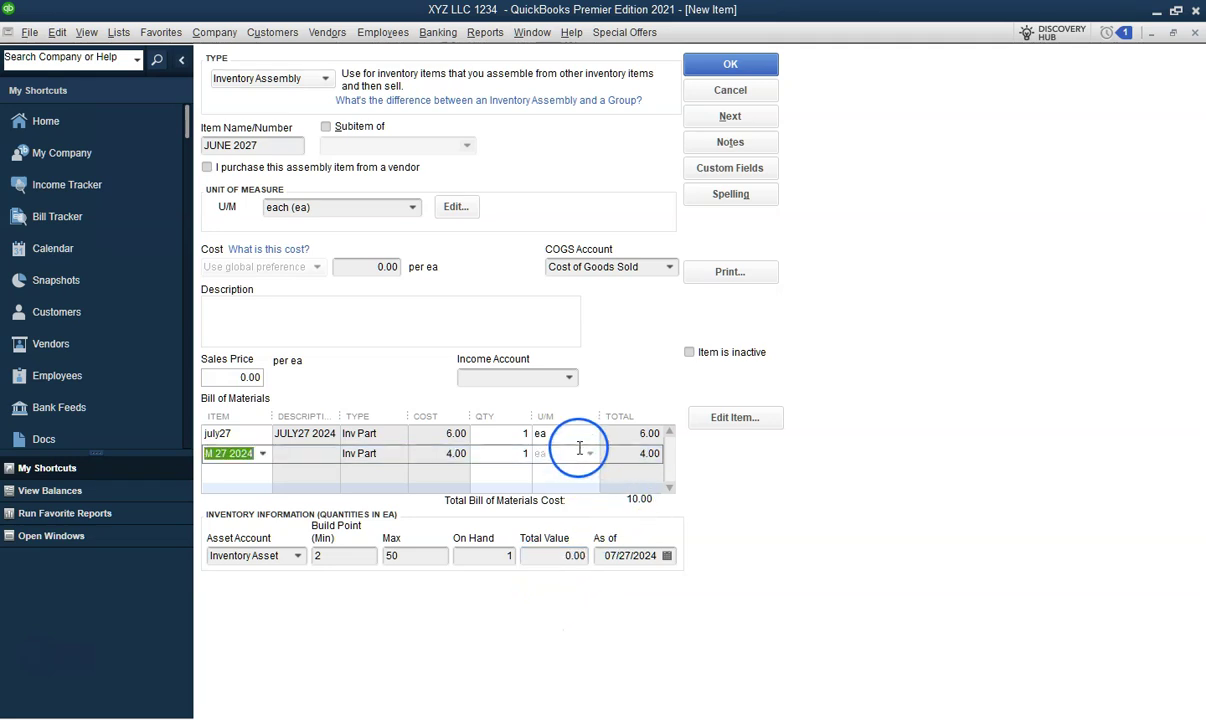
pyautogui.click(540, 554)
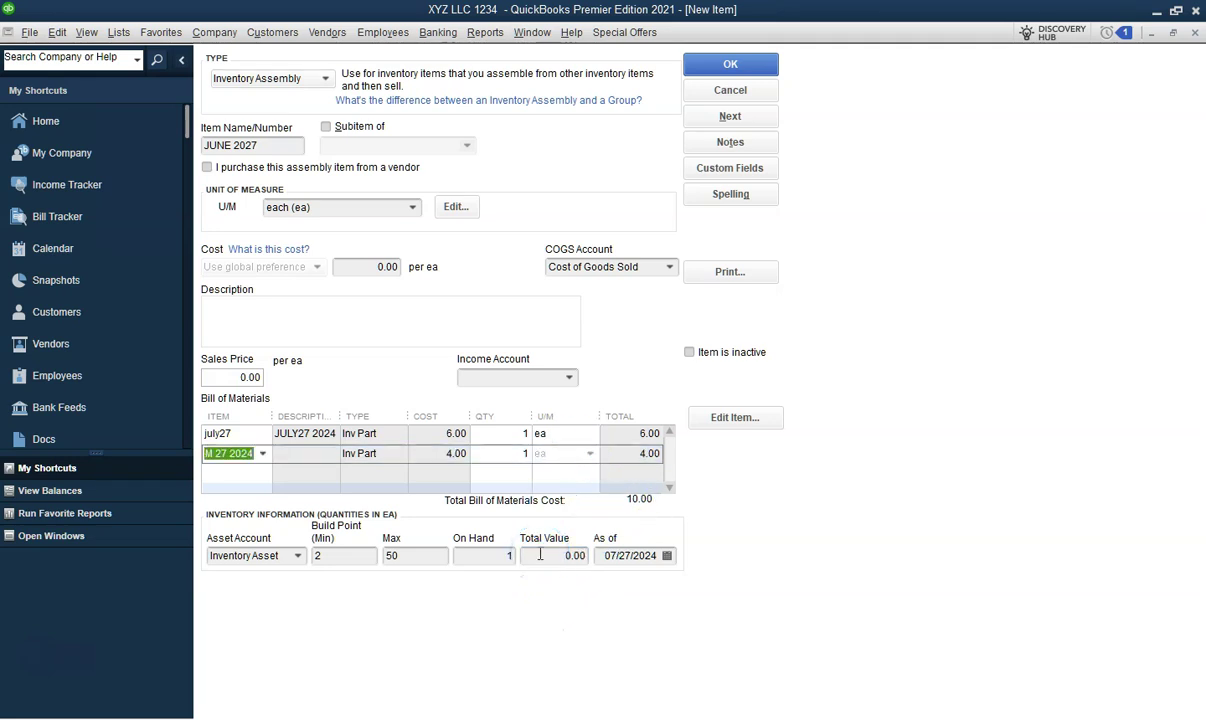
# Step: Choose Merchandise Sales income and describe it as 'HOW TO SET UP AN INVENTORY ASSEMBLY ITEM IN QUICKBOOKS DESKTOP'
pyautogui.click(569, 377)
pyautogui.click(505, 399)
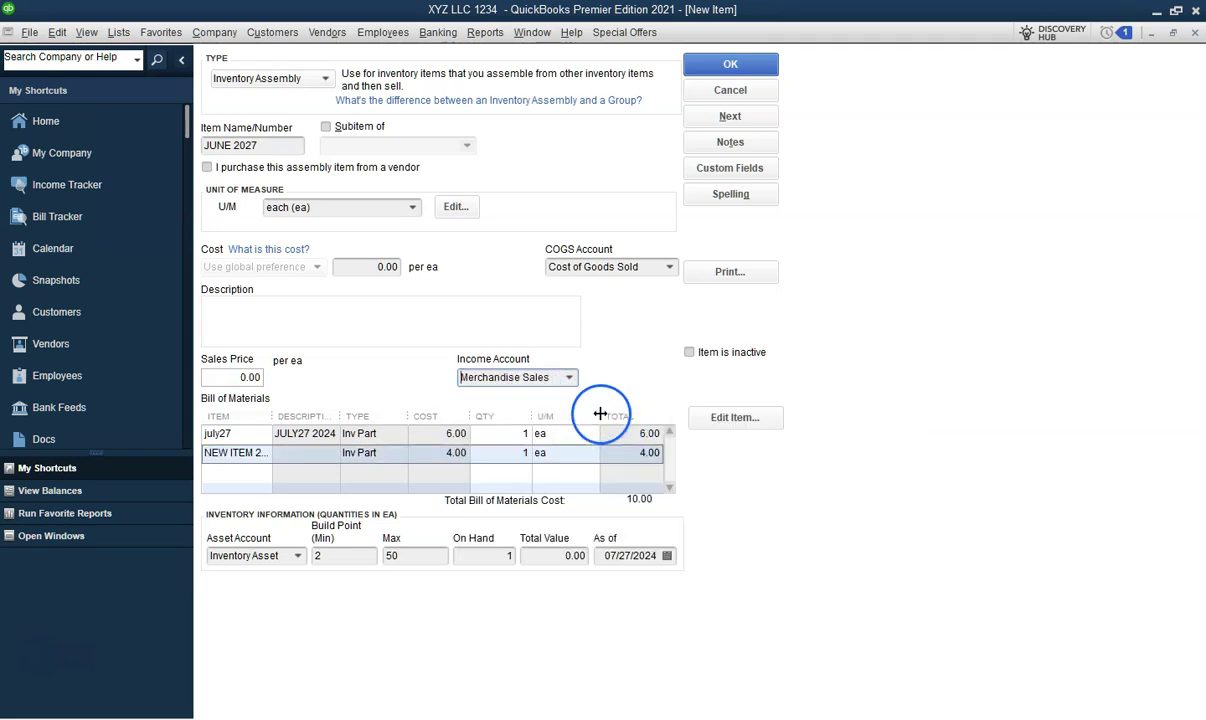
pyautogui.click(319, 313)
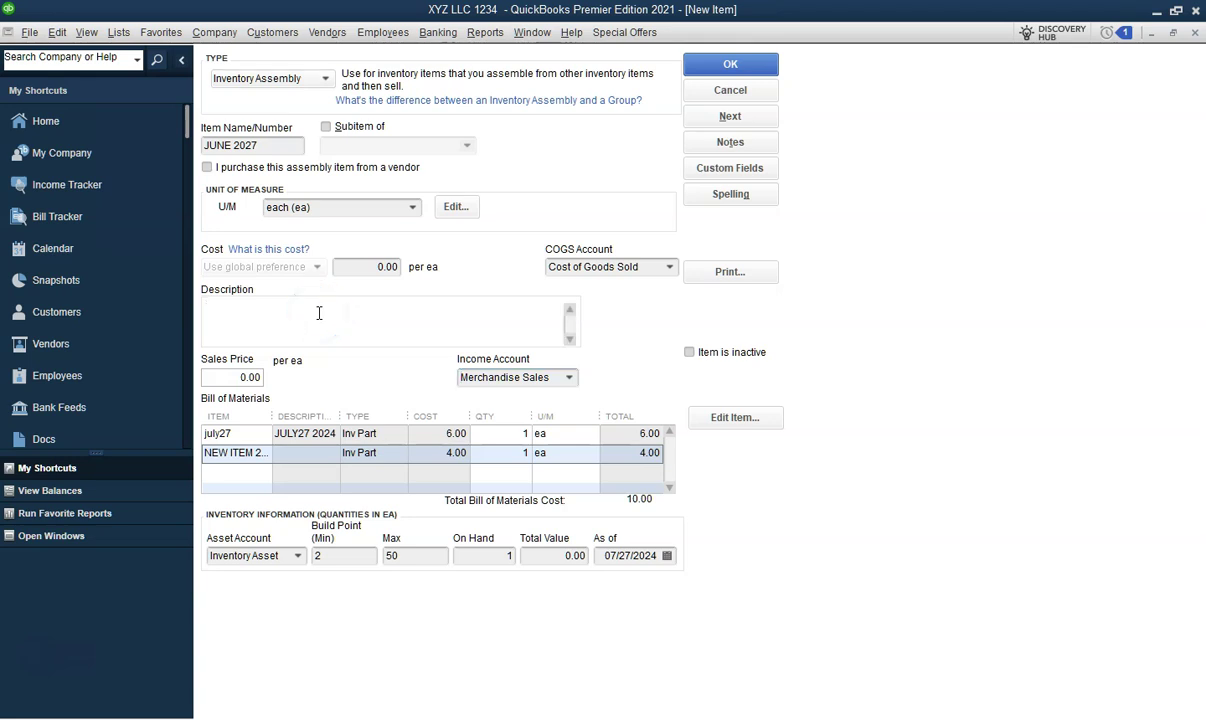
pyautogui.write('N')
pyautogui.press('BackSpace')
pyautogui.write('H')
pyautogui.write('VENTORY ASSEMB')
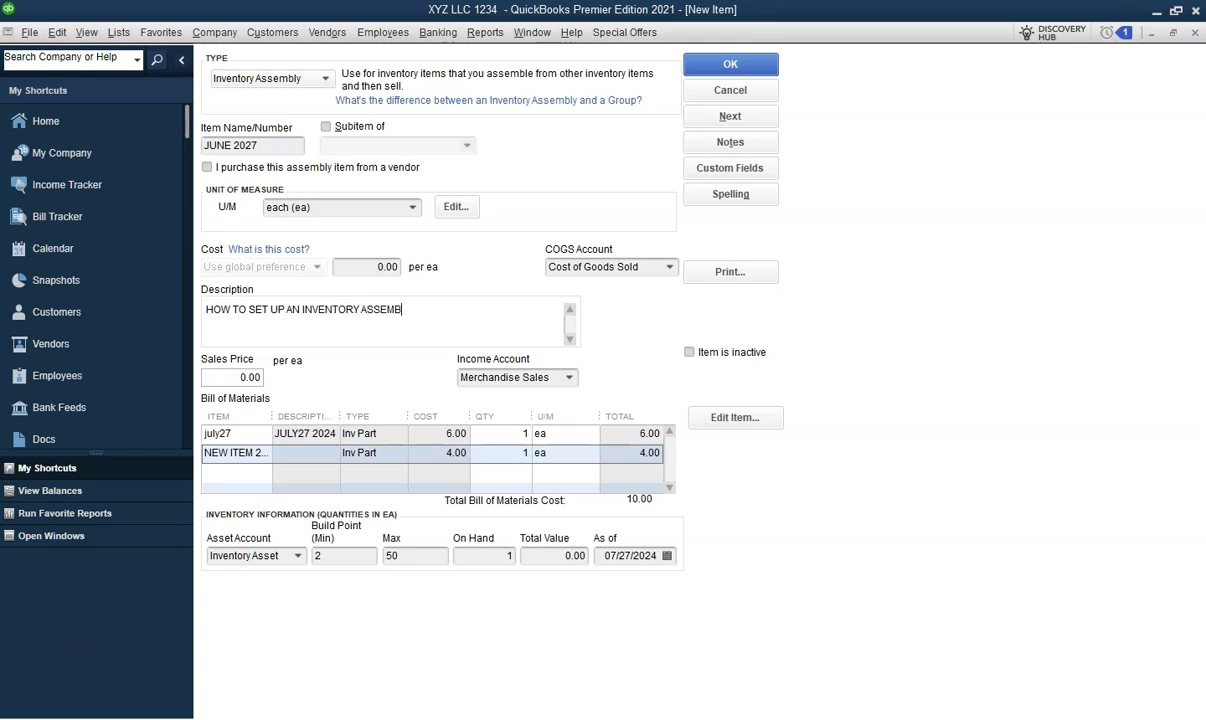
pyautogui.write('LY ITEM IN QUICKBOOKS DESKT')
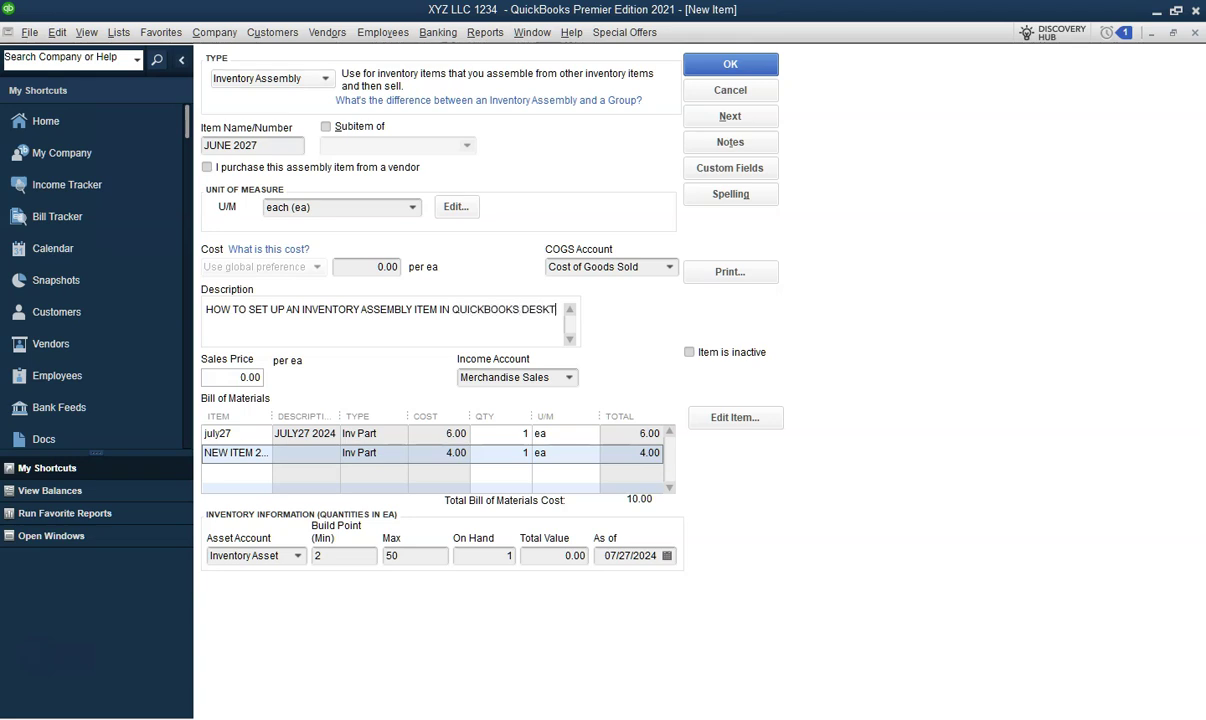
pyautogui.write('OP')
pyautogui.click(309, 330)
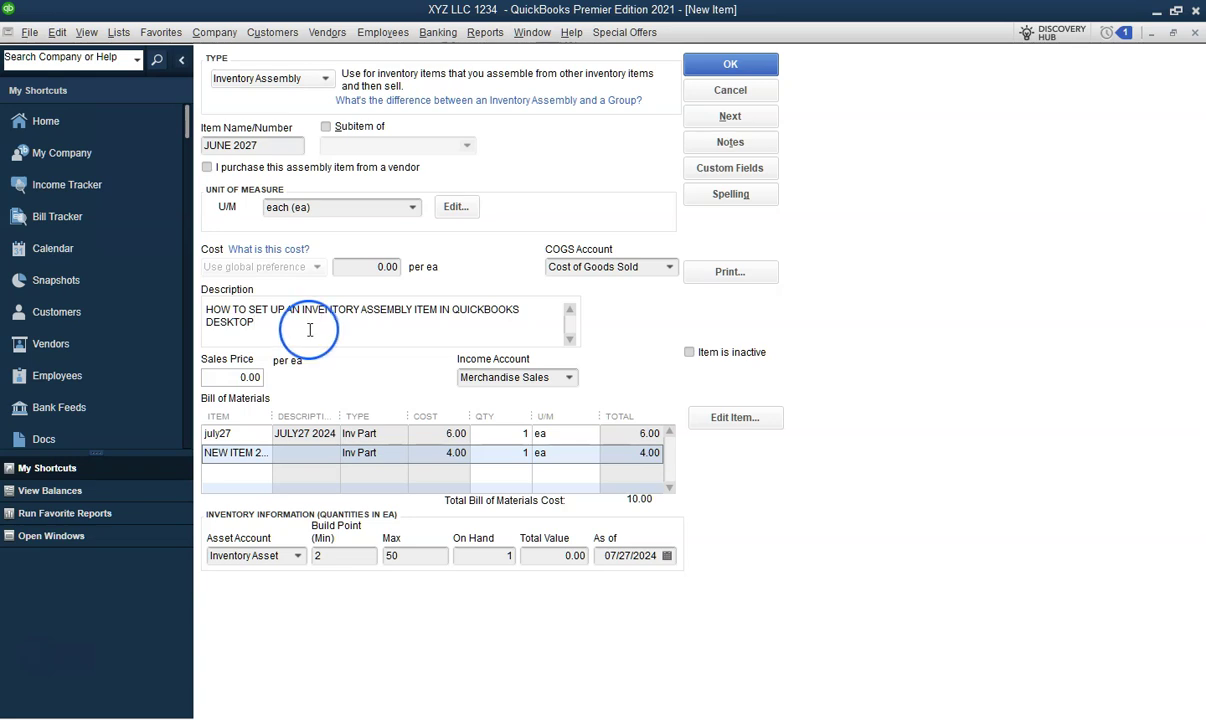
pyautogui.click(238, 453)
pyautogui.click(262, 455)
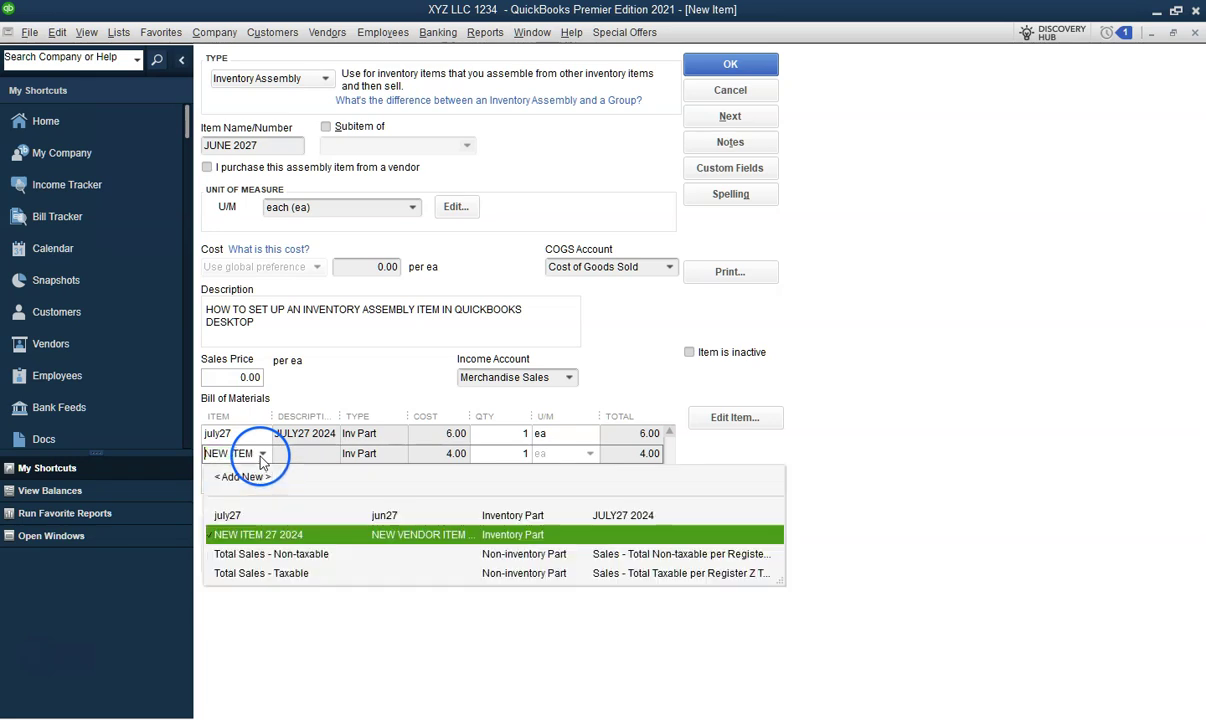
pyautogui.click(268, 537)
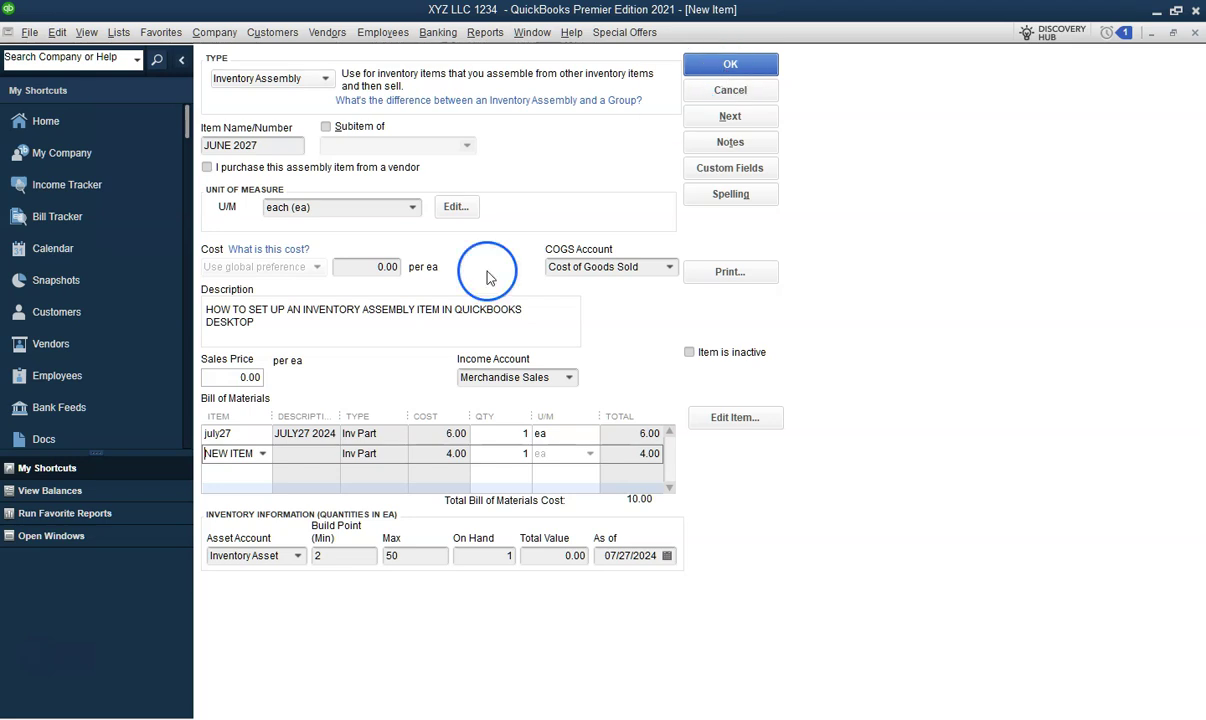
pyautogui.moveTo(203, 453); pyautogui.dragTo(270, 455)
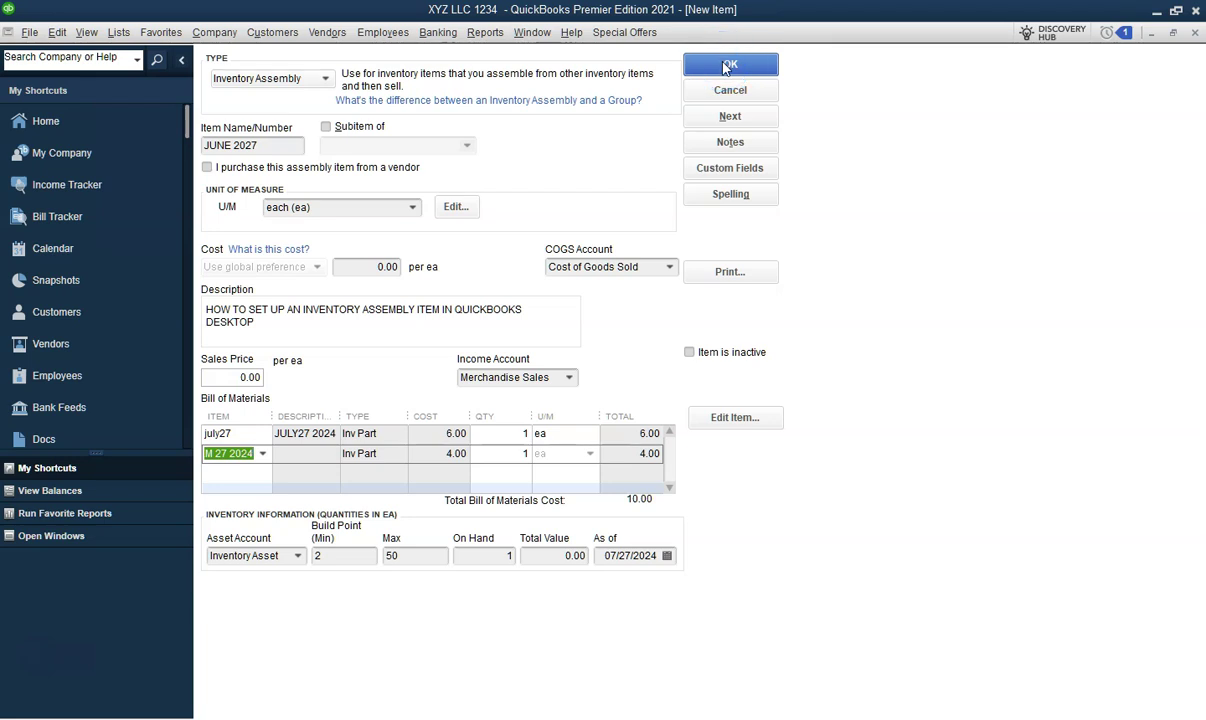
# Step: Enter a cost of 12.00 per each, bringing the total value to 12.00
pyautogui.click(366, 268)
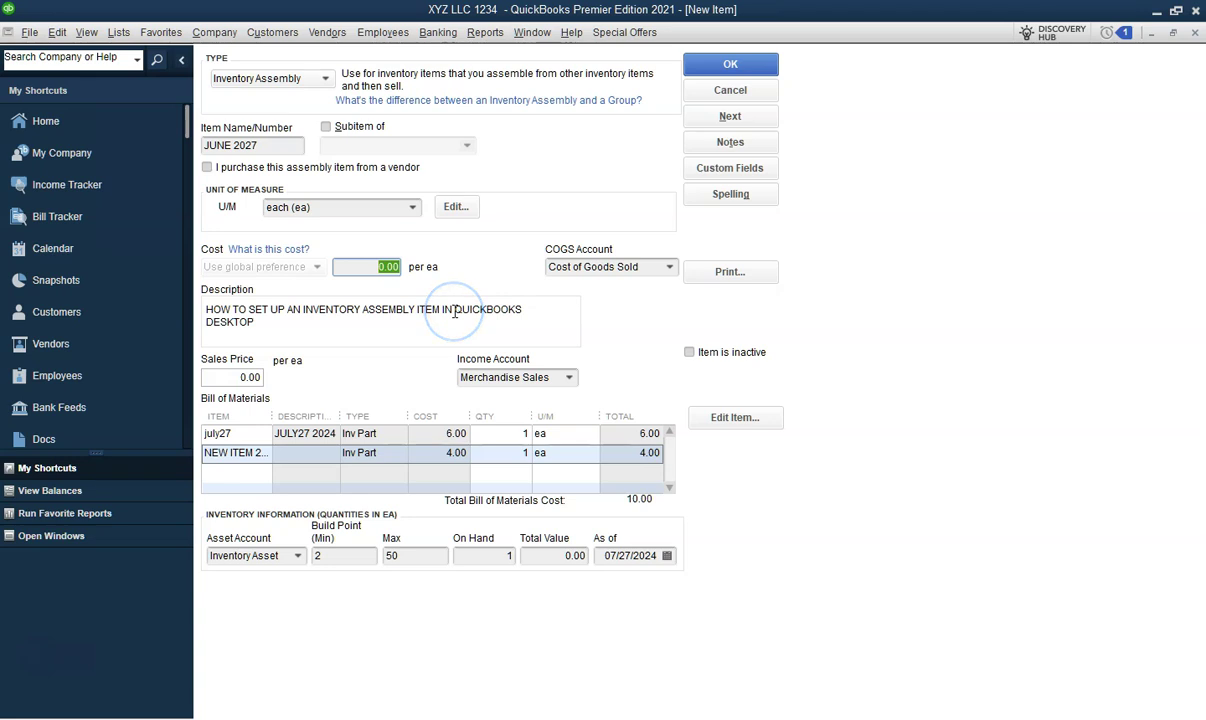
pyautogui.write('12')
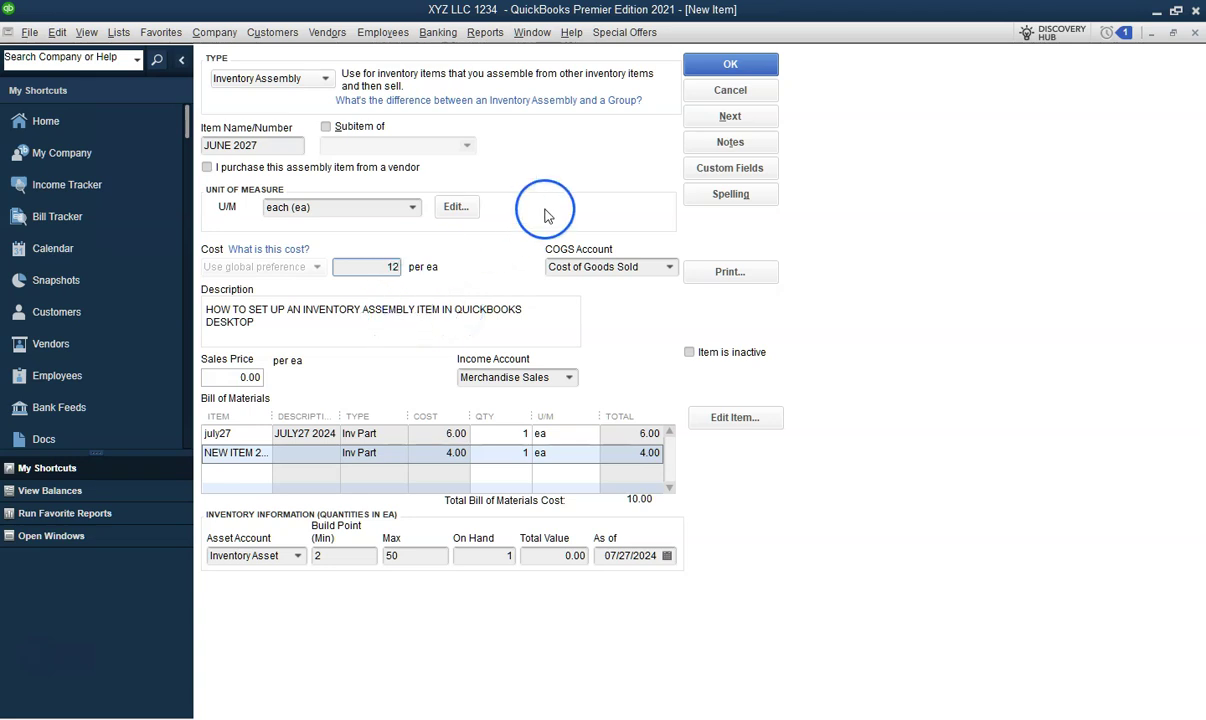
pyautogui.click(545, 555)
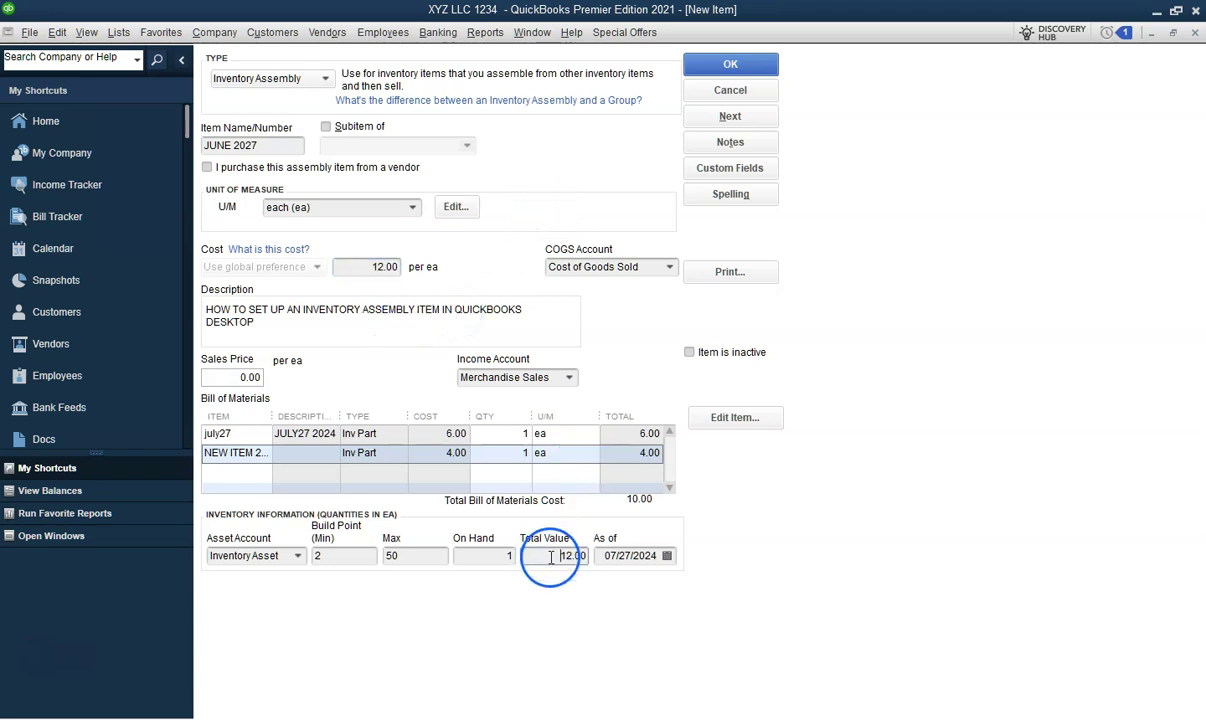